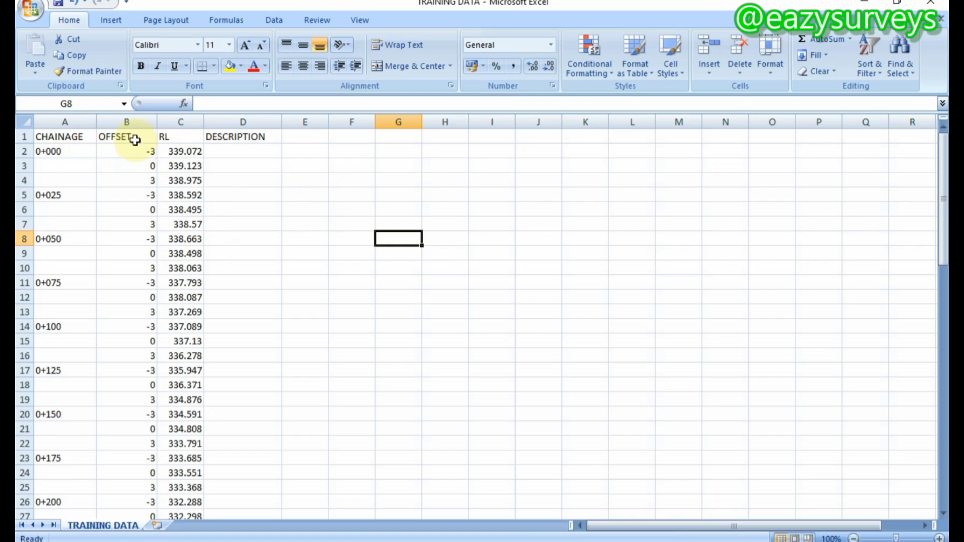
# Step: Change the B1 header from OFFSET to OFFSET(m)
pyautogui.doubleClick(133, 136)
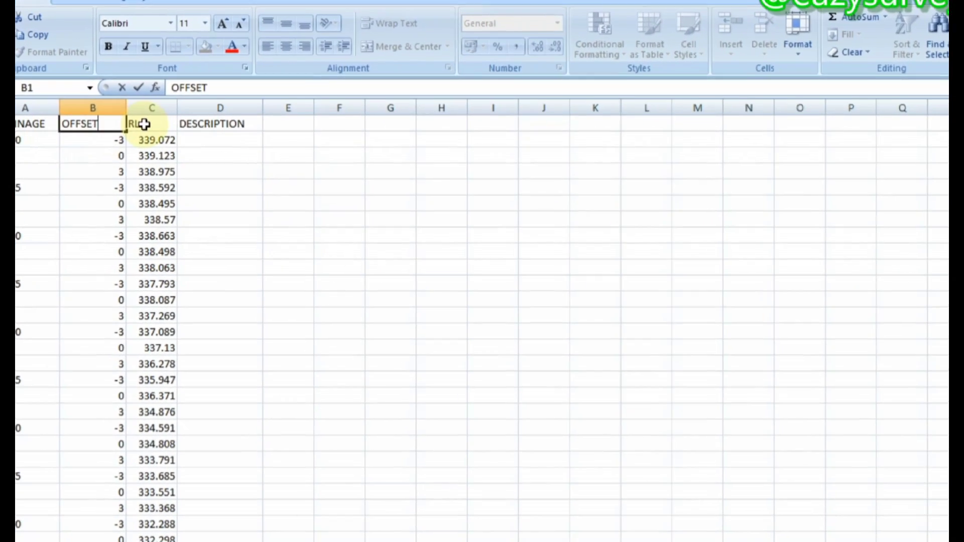
pyautogui.write('(')
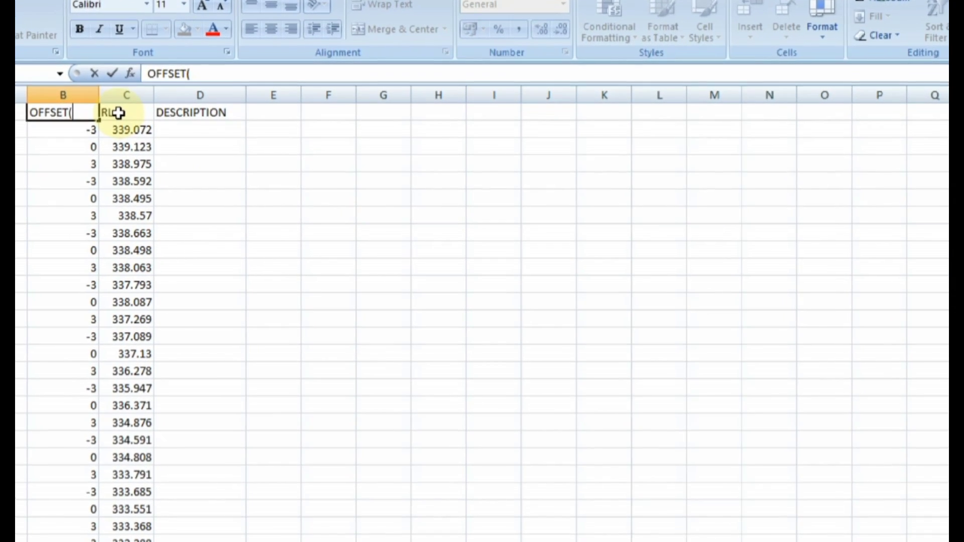
pyautogui.write('m)')
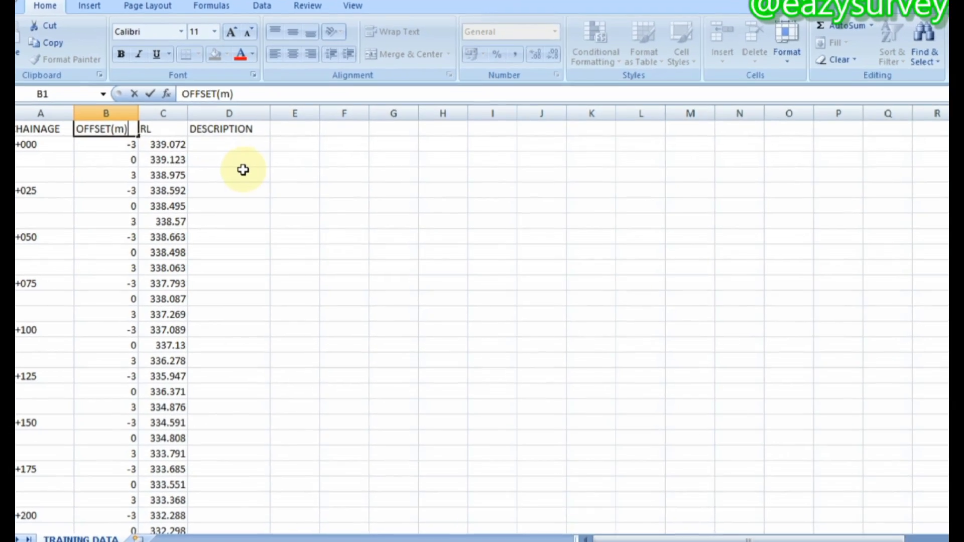
pyautogui.click(255, 175)
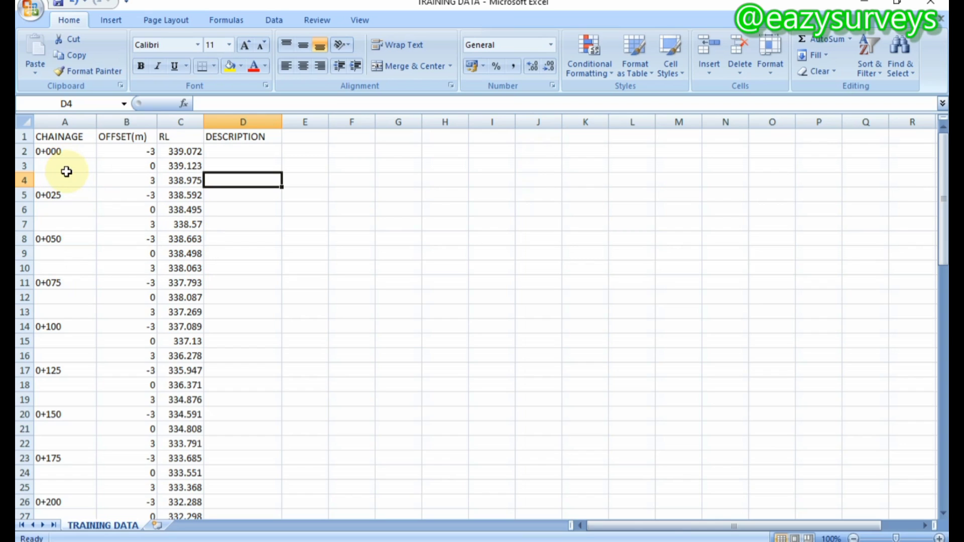
# Step: Scroll through the data, then minimise Excel to the desktop
pyautogui.scroll(-6, 88, 183)
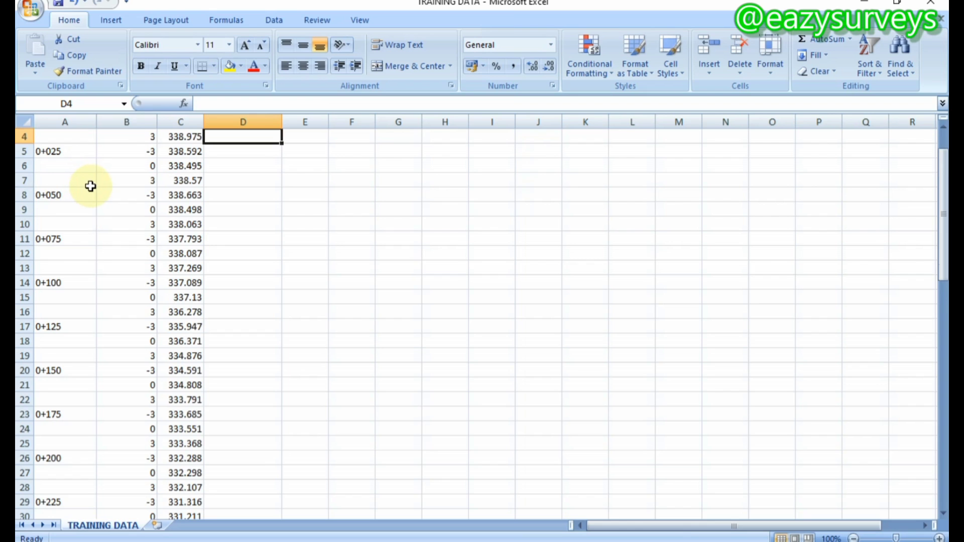
pyautogui.scroll(-15, 91, 186)
pyautogui.scroll(4, 90, 186)
pyautogui.scroll(17, 91, 187)
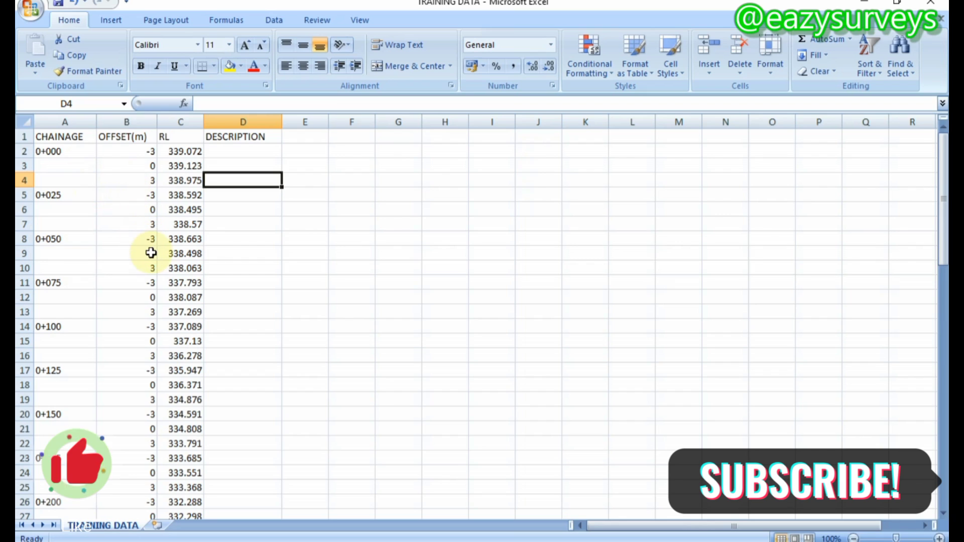
pyautogui.click(394, 166)
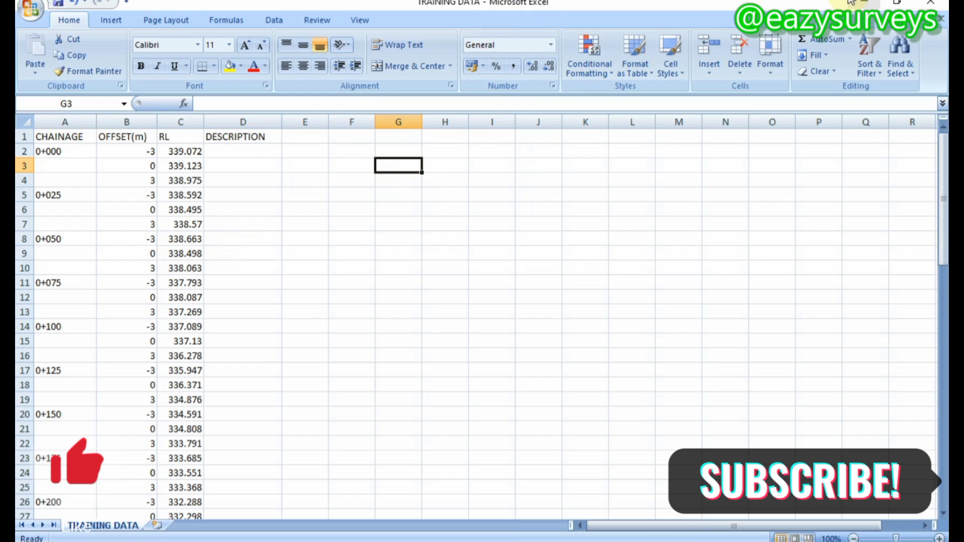
pyautogui.click(863, 2)
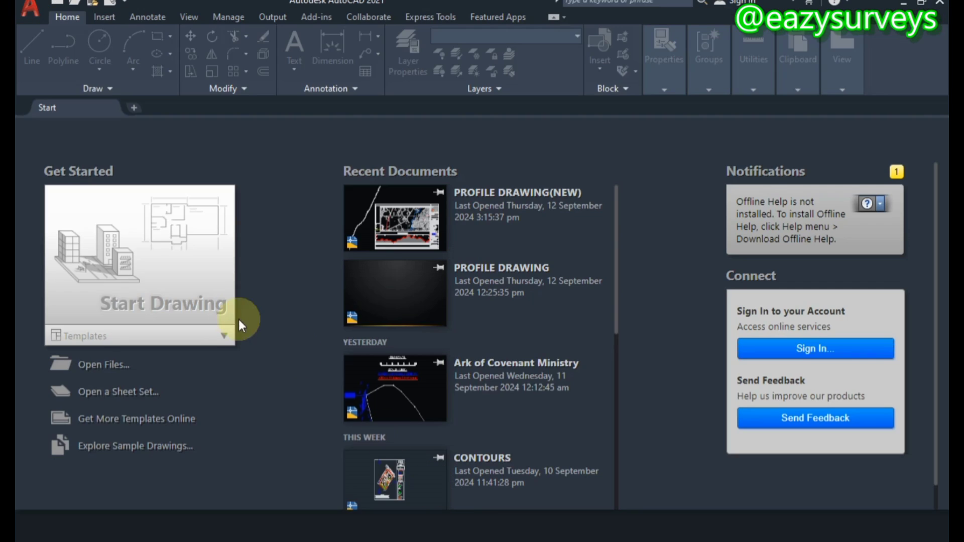
# Step: Start a new blank Drawing1 with the drawing grid turned off
pyautogui.click(173, 280)
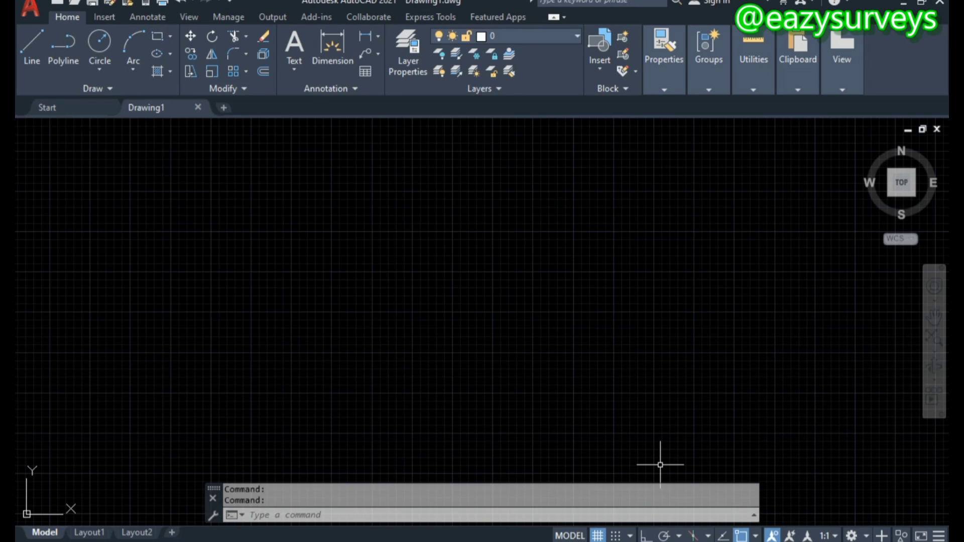
pyautogui.click(599, 535)
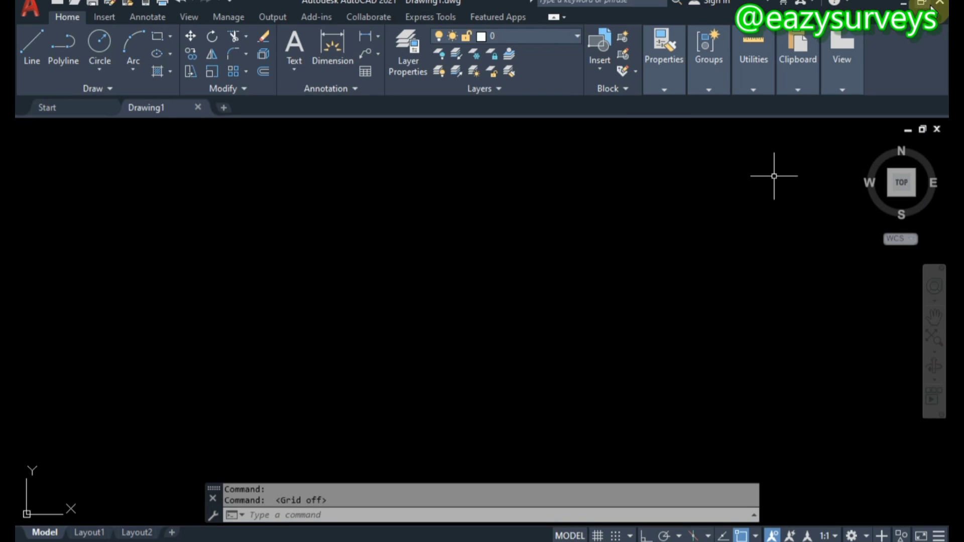
# Step: Move the SW_DTM window to the left beside the drawing and return to Excel
pyautogui.click(902, 2)
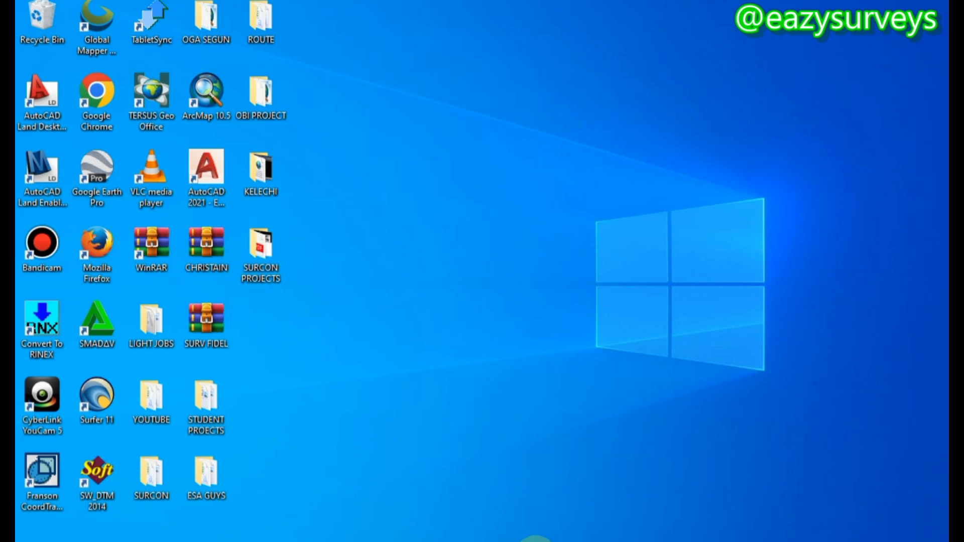
pyautogui.click(481, 522)
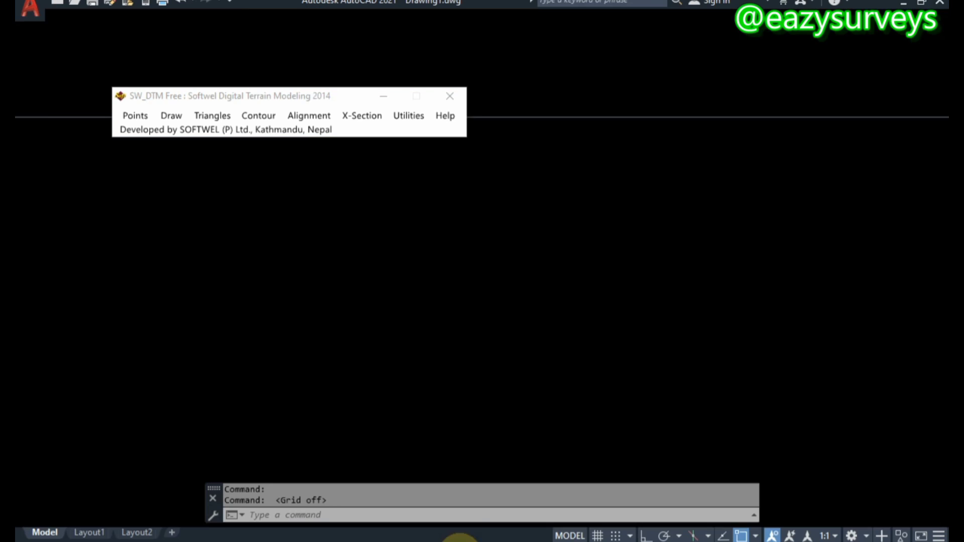
pyautogui.moveTo(325, 100); pyautogui.dragTo(238, 145)
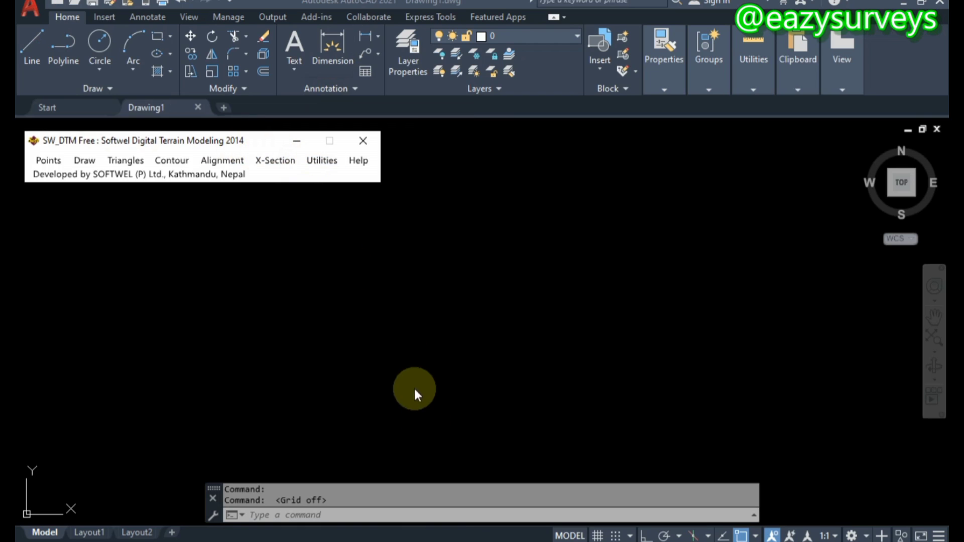
pyautogui.click(484, 538)
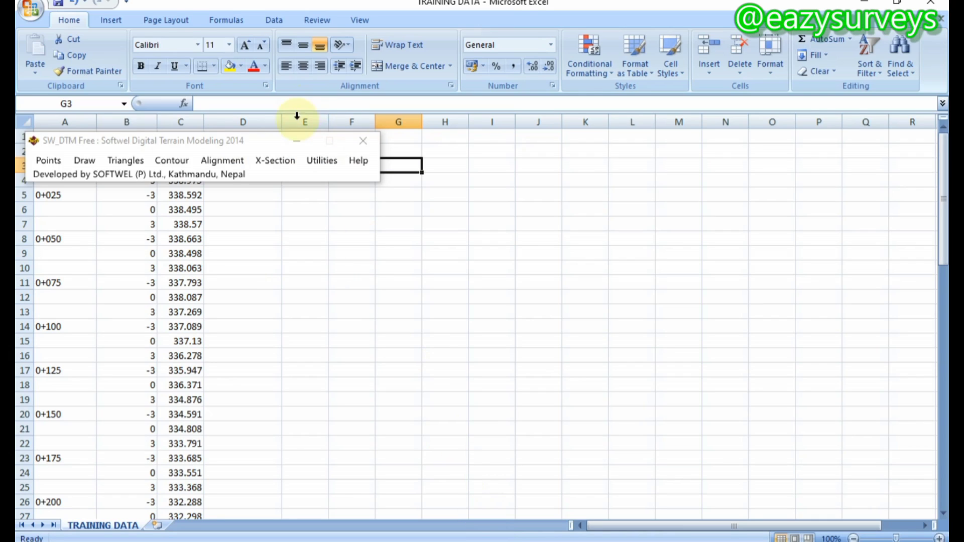
# Step: Select the chainage, offset and RL data from A2 to C73, then return to AutoCAD
pyautogui.moveTo(250, 149); pyautogui.dragTo(727, 179)
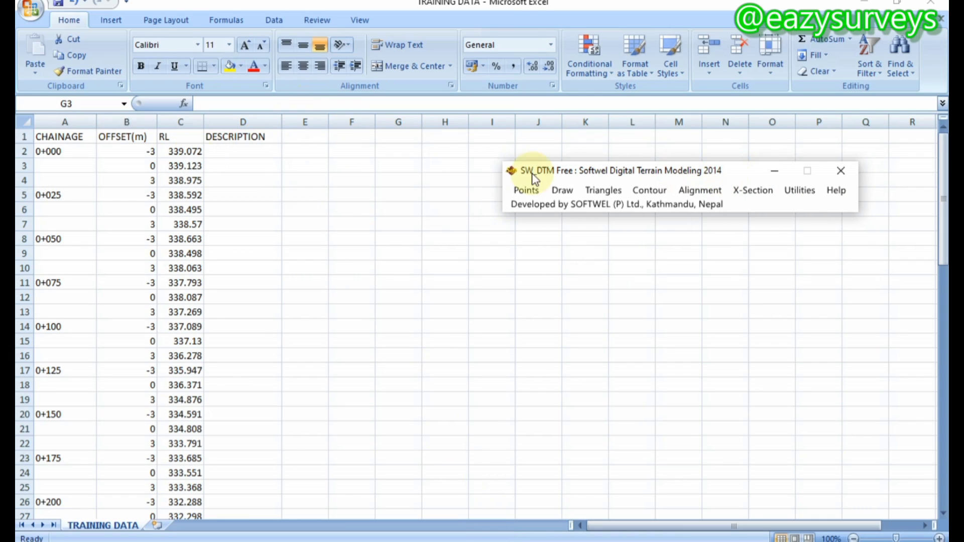
pyautogui.click(59, 150)
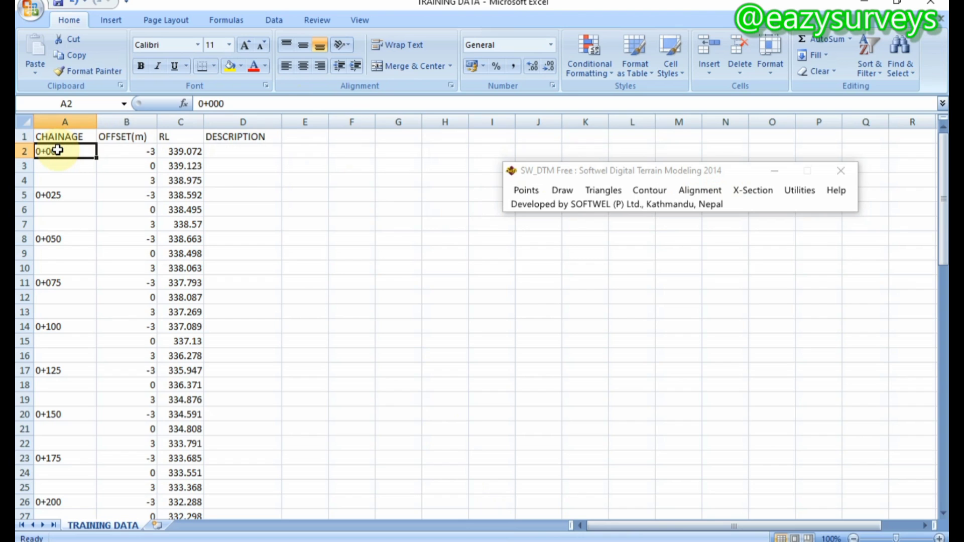
pyautogui.moveTo(58, 150); pyautogui.dragTo(194, 460)
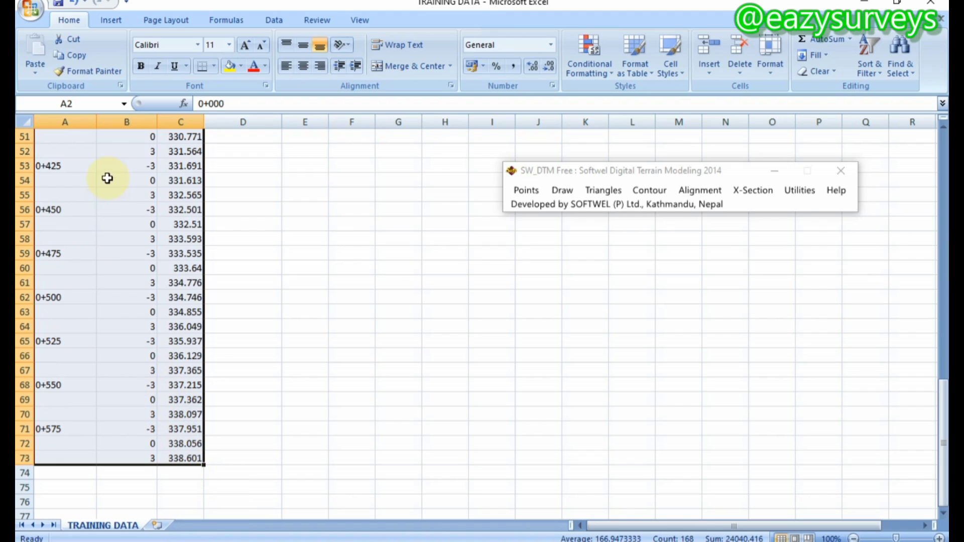
pyautogui.hotkey('alt', 'Tab')
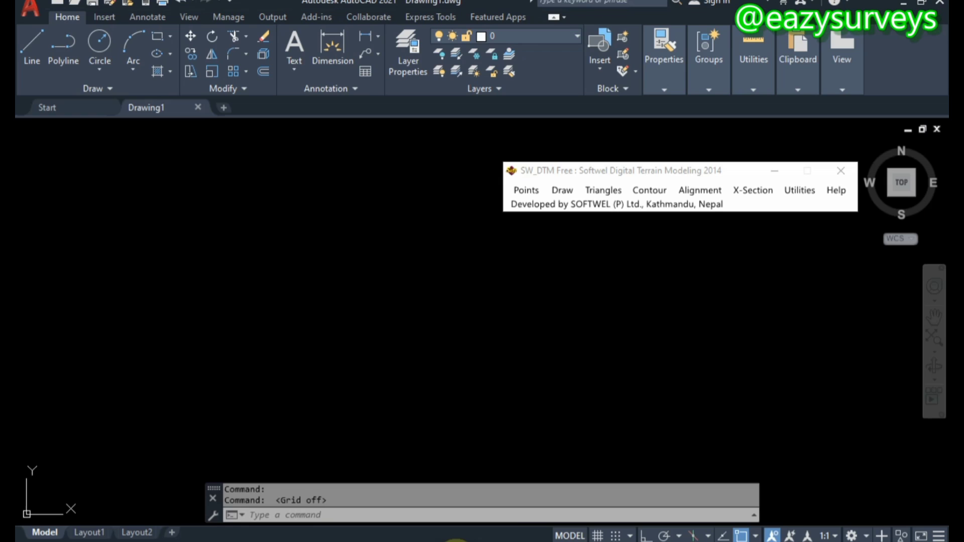
# Step: Set SW_DTM's Draw X-Section to read From Excel File and execute, finding 24 cross sections
pyautogui.moveTo(616, 172); pyautogui.dragTo(123, 134)
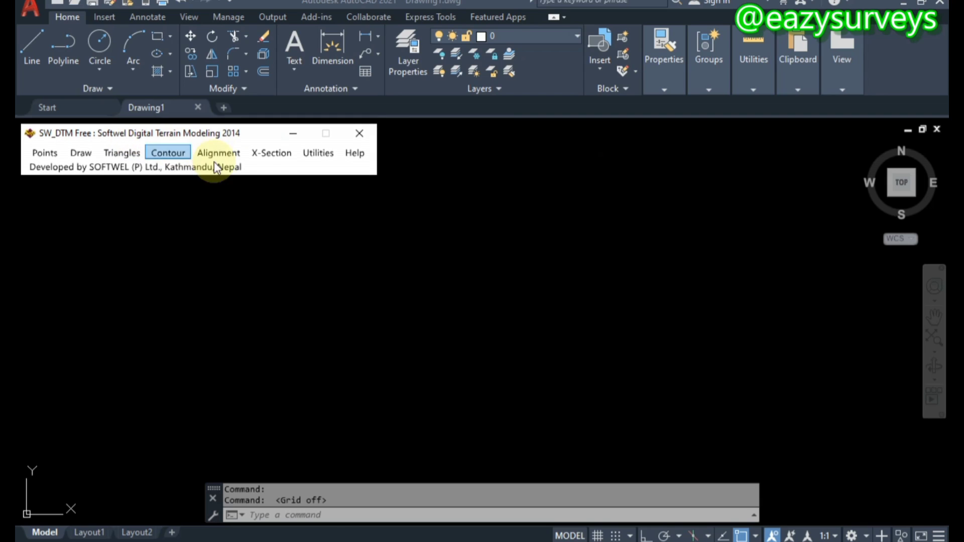
pyautogui.click(275, 157)
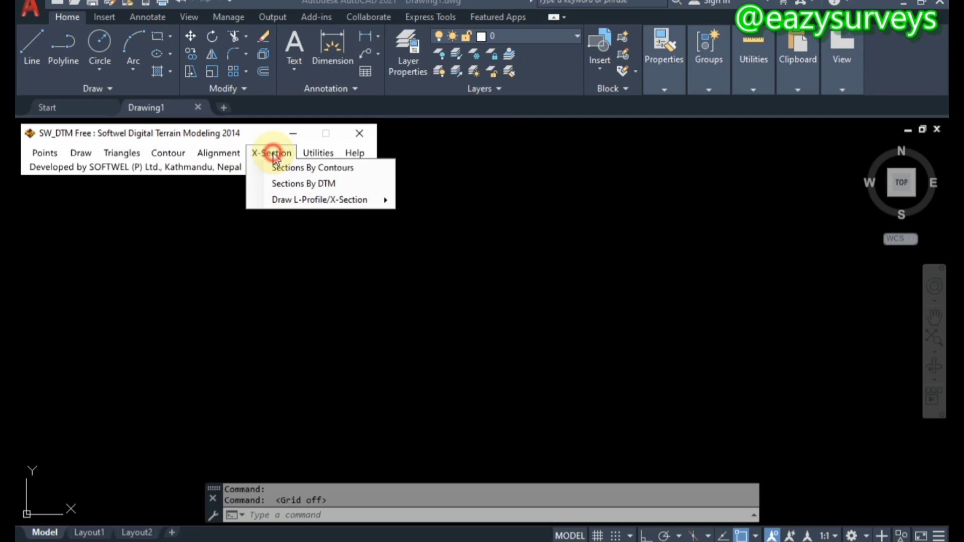
pyautogui.moveTo(288, 198)
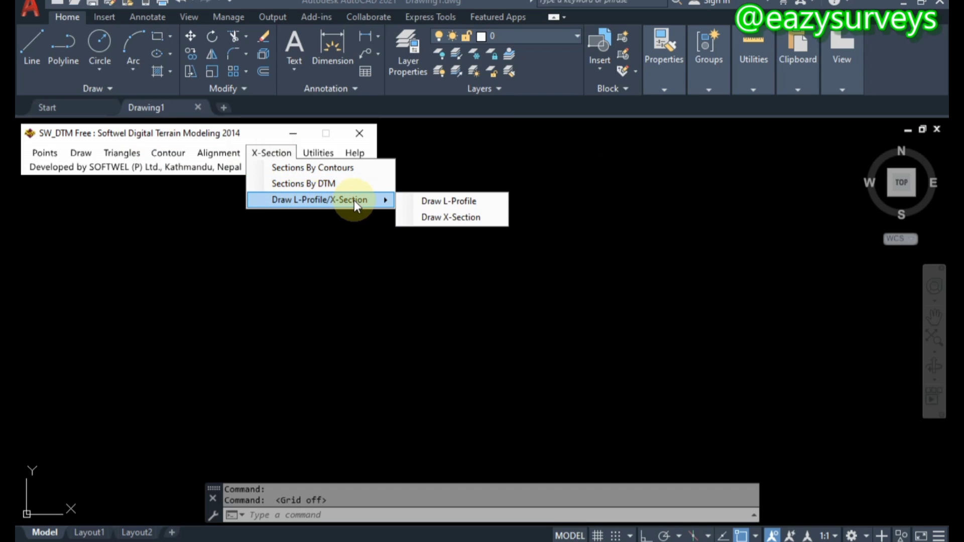
pyautogui.click(452, 217)
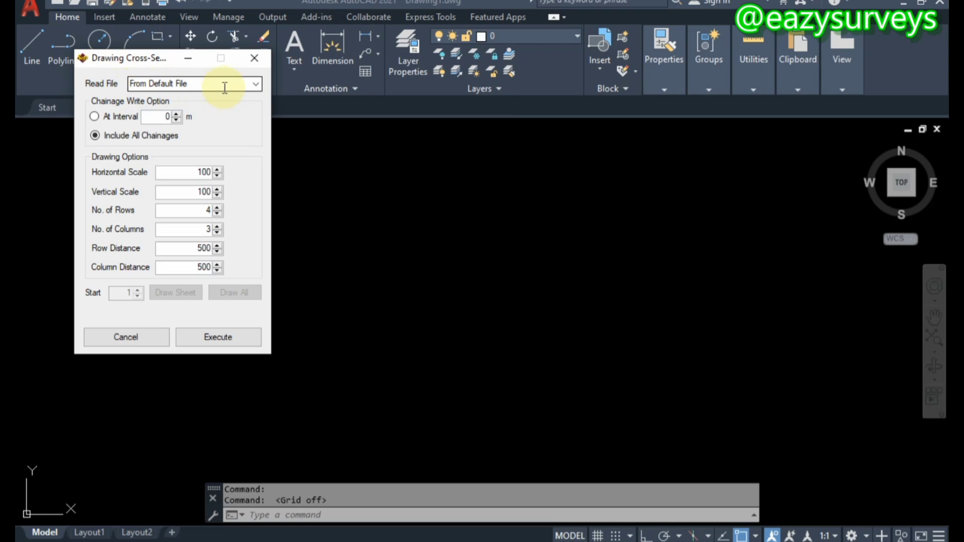
pyautogui.click(255, 83)
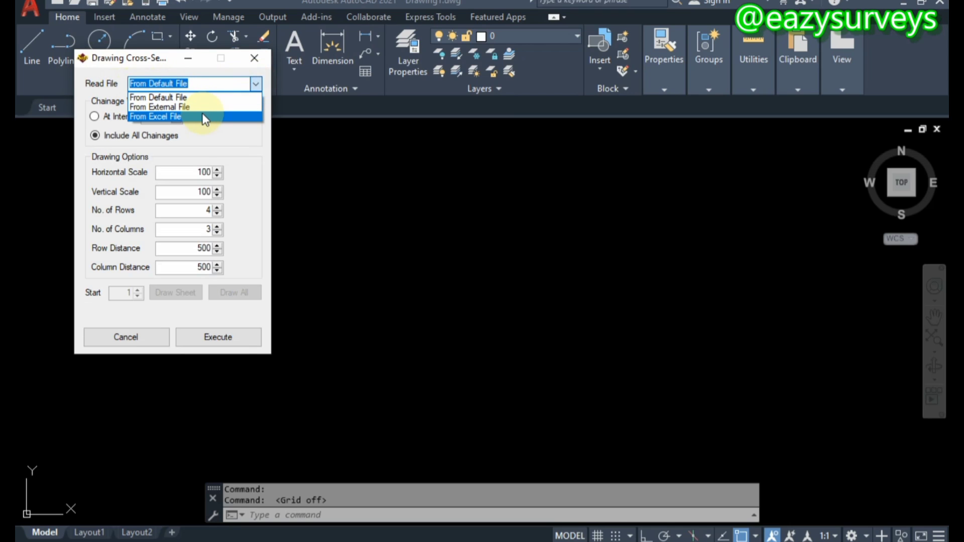
pyautogui.click(203, 117)
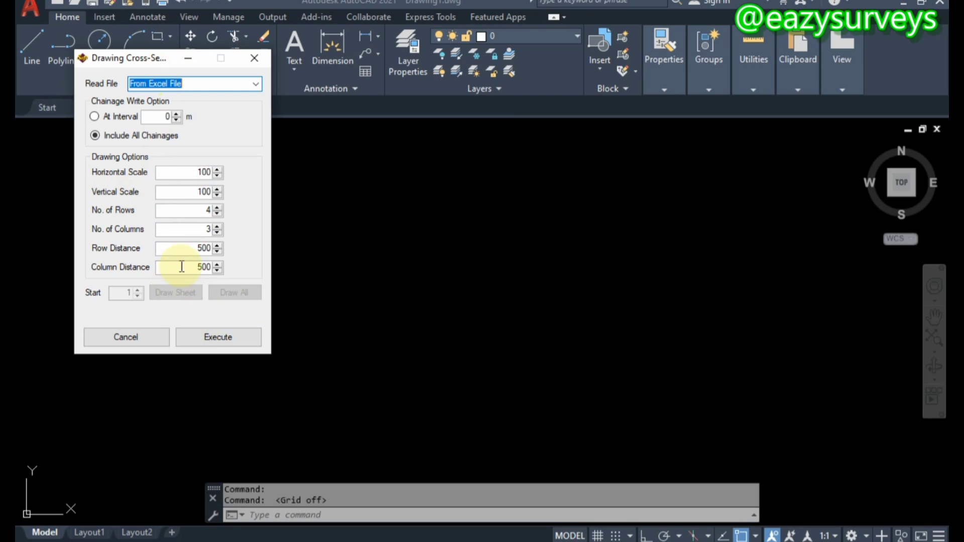
pyautogui.click(216, 337)
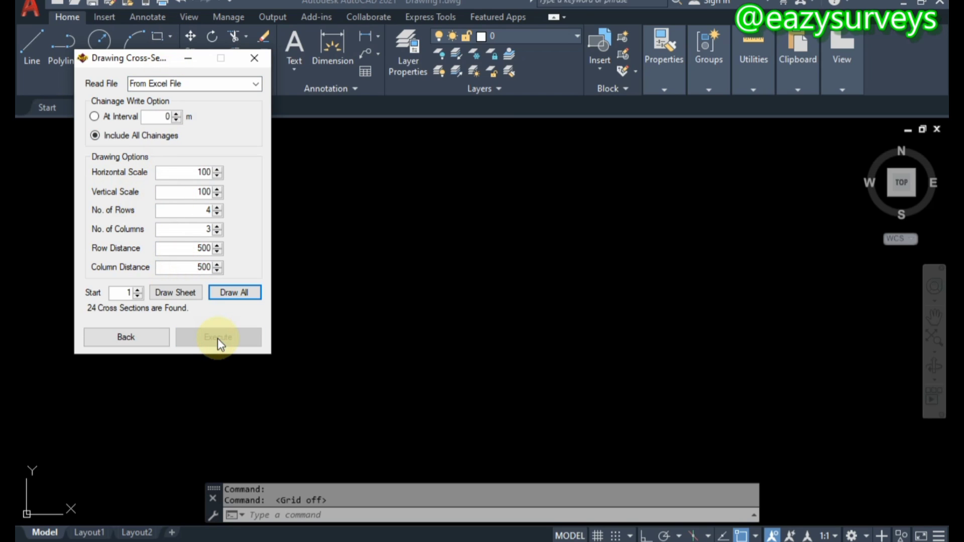
# Step: Draw all 24 cross sections from a picked origin and zoom to check the 4×3 grid
pyautogui.click(232, 293)
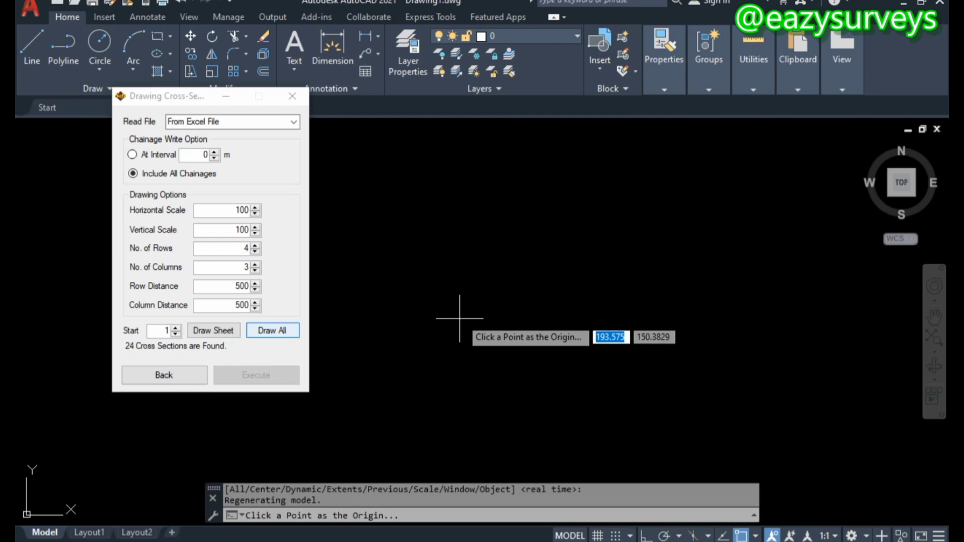
pyautogui.click(520, 326)
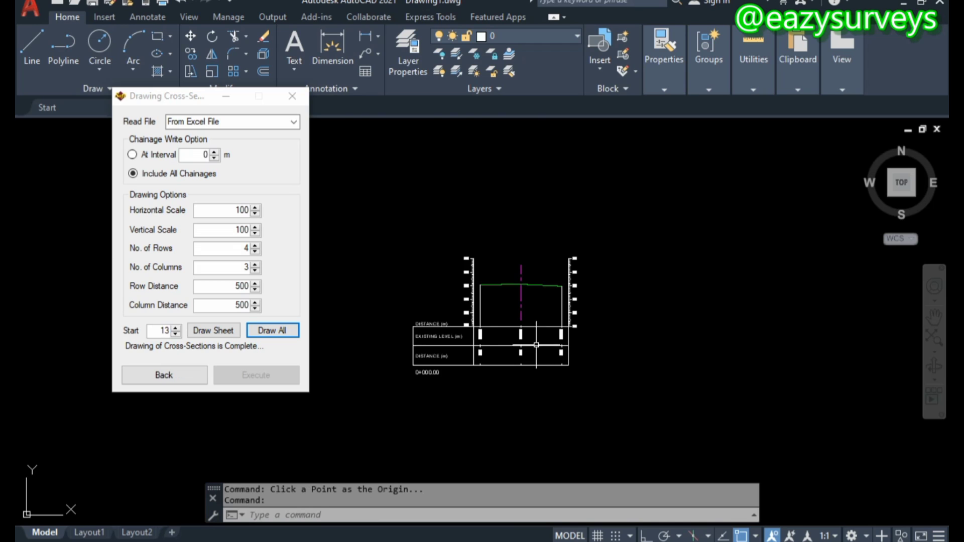
pyautogui.scroll(-6, 540, 347)
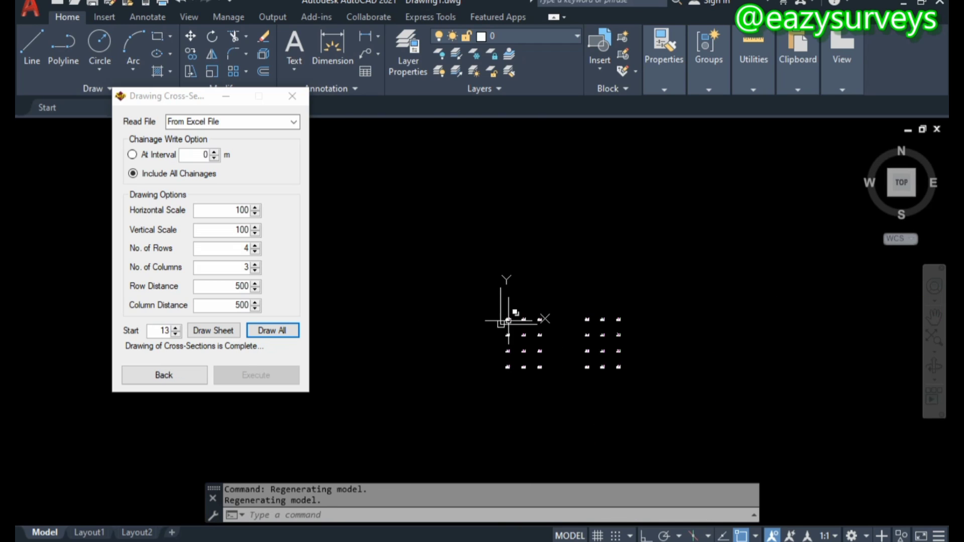
pyautogui.scroll(6, 524, 339)
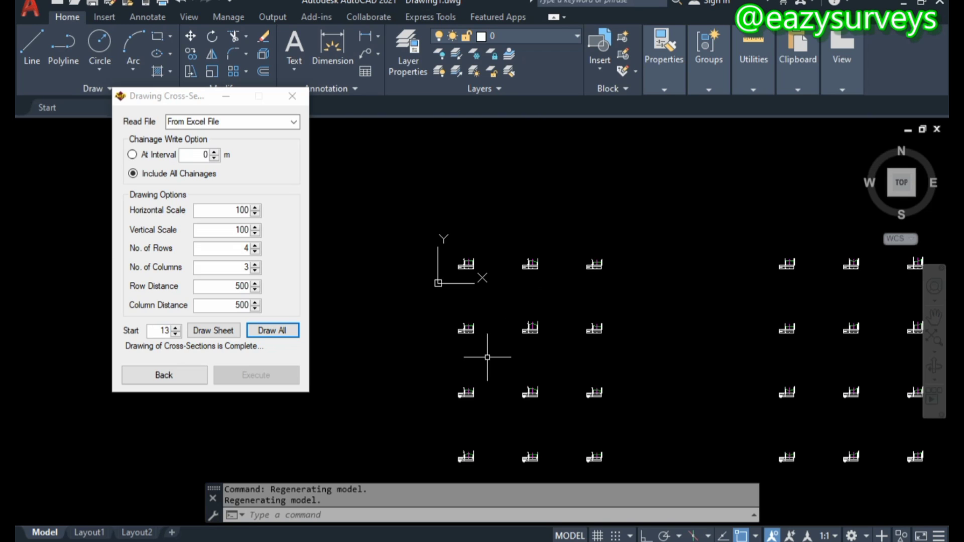
pyautogui.scroll(-3, 491, 341)
pyautogui.scroll(6, 476, 317)
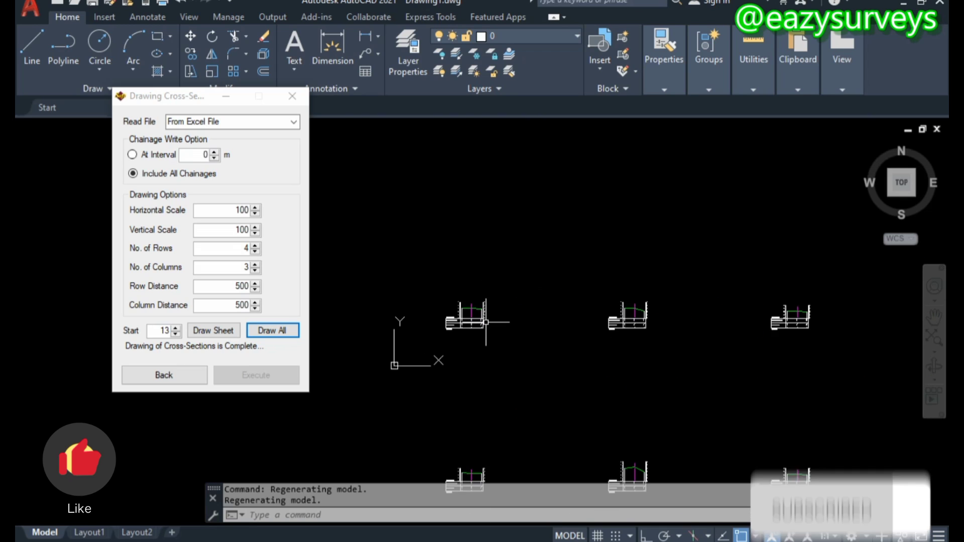
pyautogui.scroll(6, 462, 318)
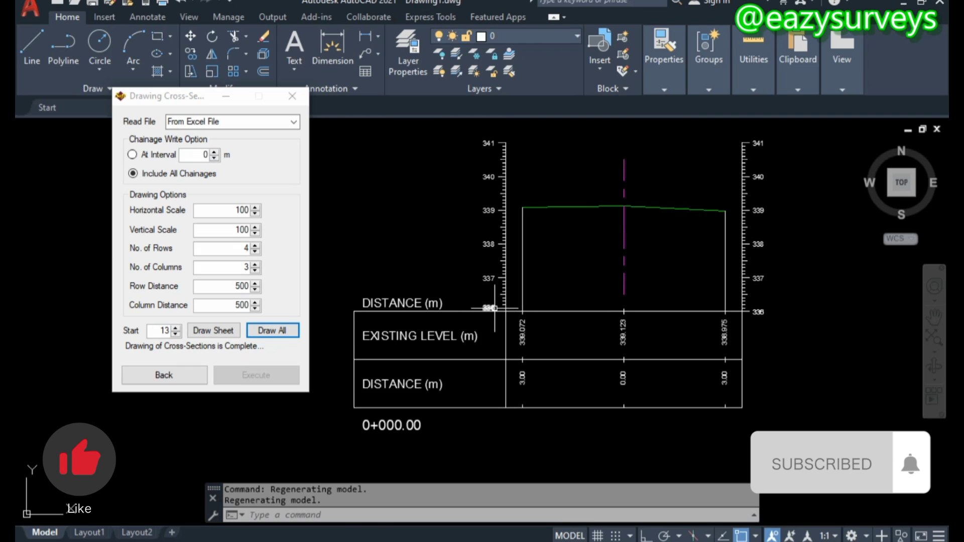
pyautogui.scroll(3, 503, 338)
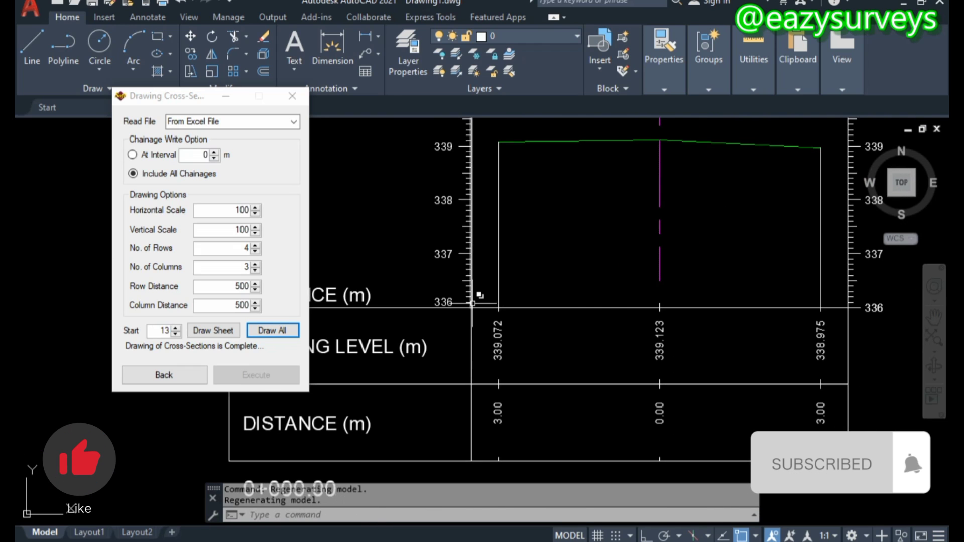
pyautogui.scroll(-4, 477, 303)
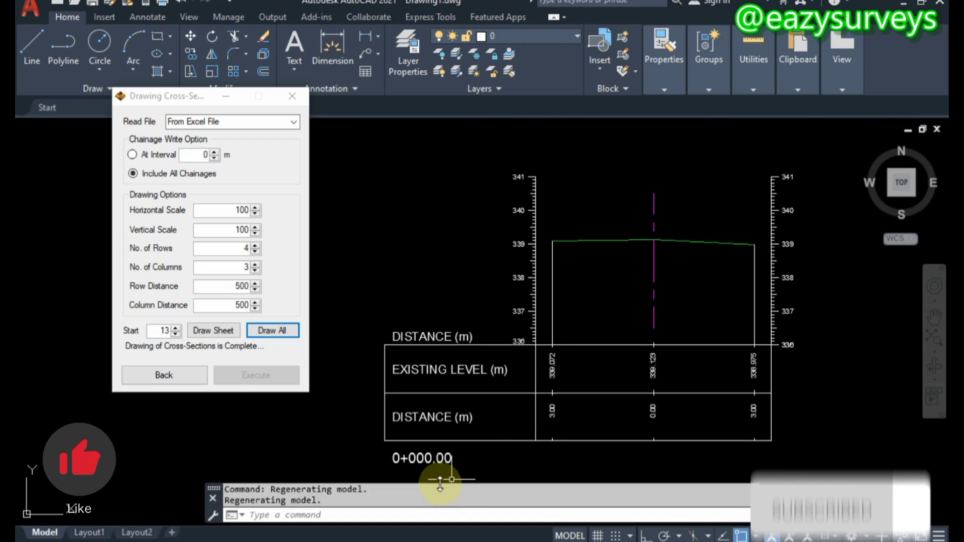
pyautogui.moveTo(631, 362)
pyautogui.mouseDown(button='middle')
pyautogui.moveTo(552, 356)
pyautogui.moveTo(574, 357)
pyautogui.mouseUp(button='middle')
pyautogui.scroll(4, 595, 380)
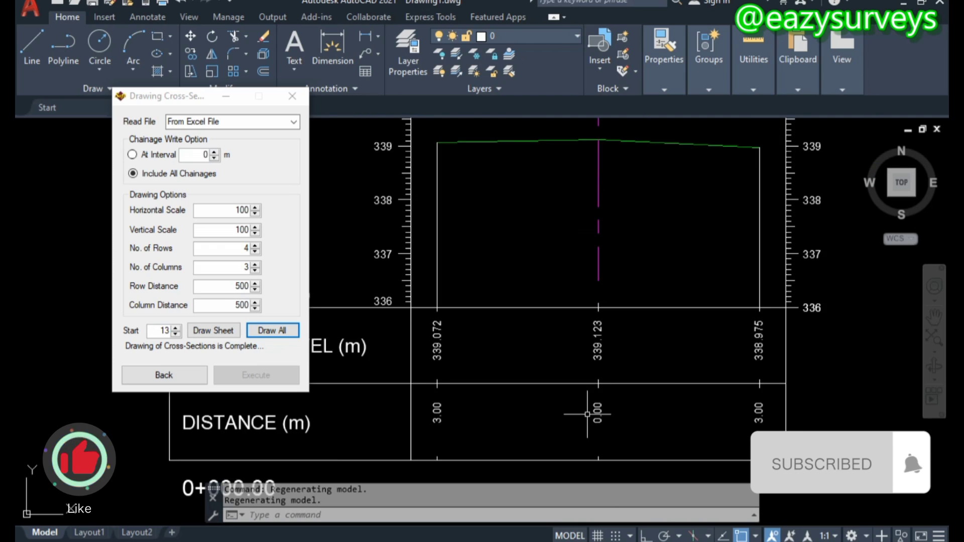
pyautogui.scroll(2, 597, 379)
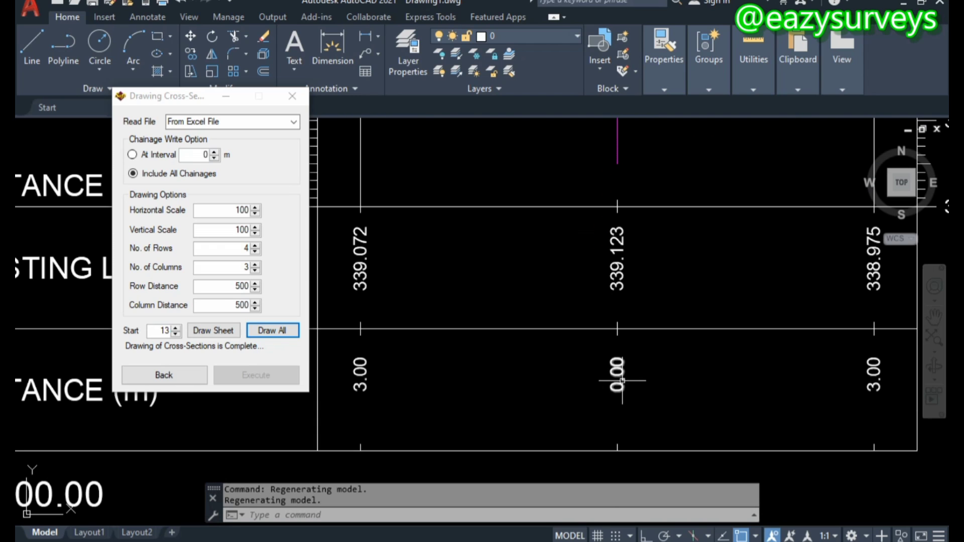
pyautogui.moveTo(617, 370); pyautogui.dragTo(656, 371, button='middle')
pyautogui.scroll(-4, 390, 379)
pyautogui.scroll(4, 391, 374)
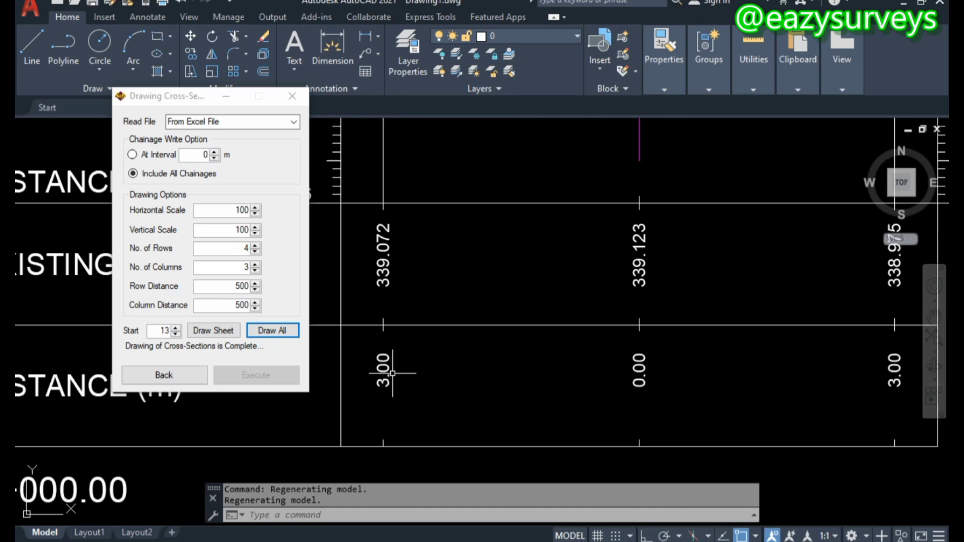
pyautogui.scroll(-4, 429, 366)
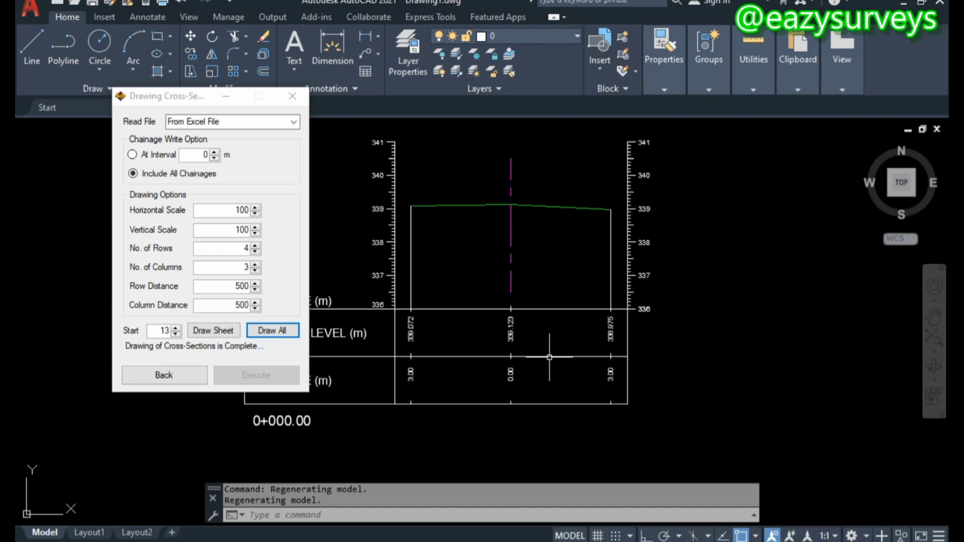
pyautogui.scroll(2, 610, 375)
pyautogui.scroll(-2, 612, 371)
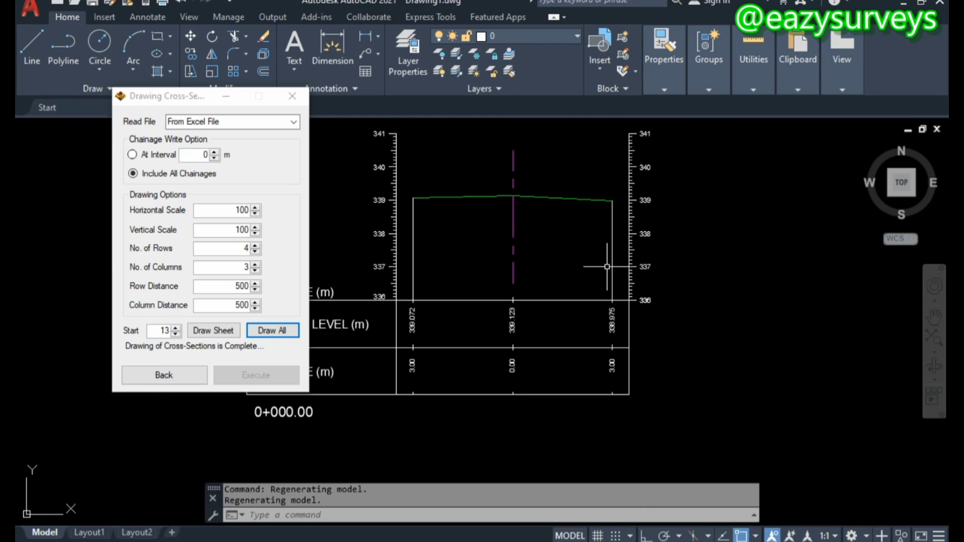
pyautogui.scroll(2, 490, 199)
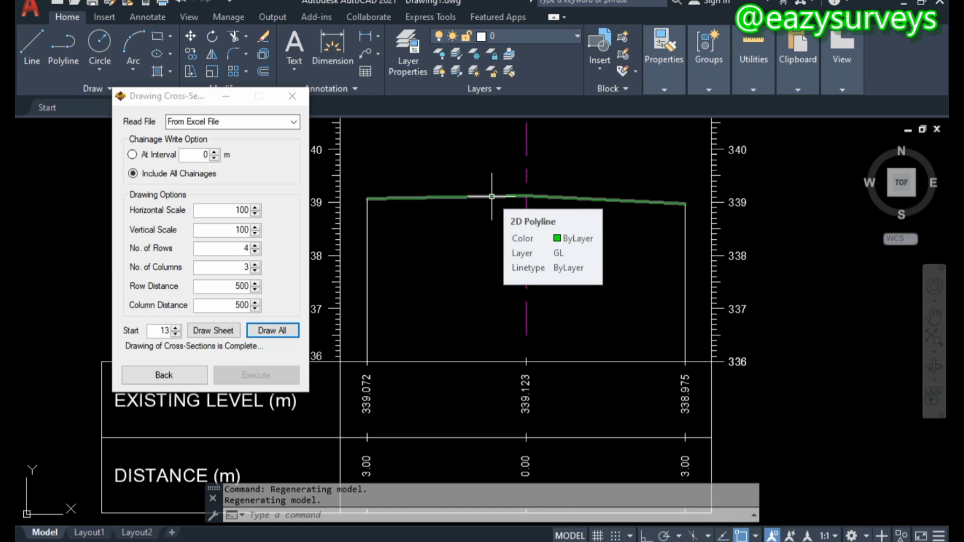
pyautogui.scroll(-1, 552, 251)
pyautogui.scroll(1, 535, 273)
pyautogui.click(534, 273)
pyautogui.press('Escape')
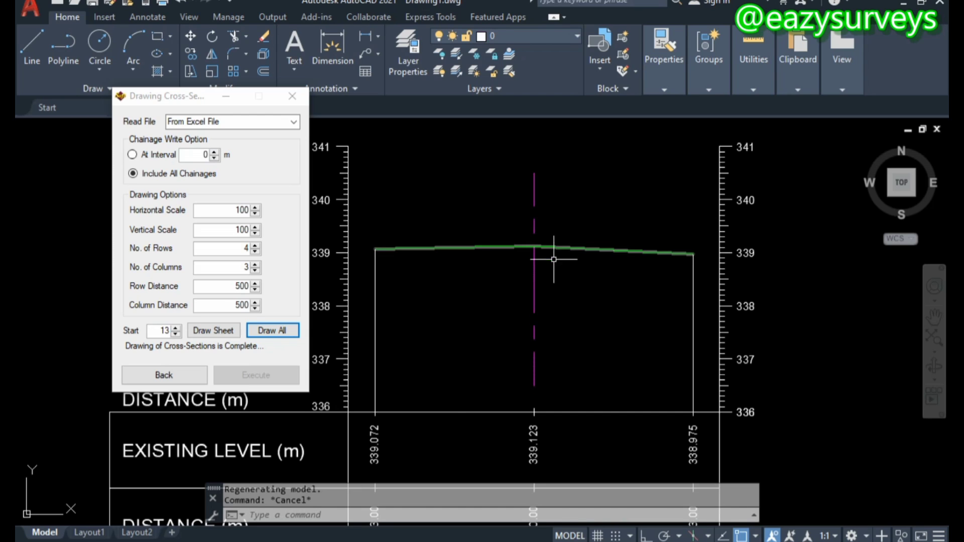
pyautogui.scroll(-2, 572, 286)
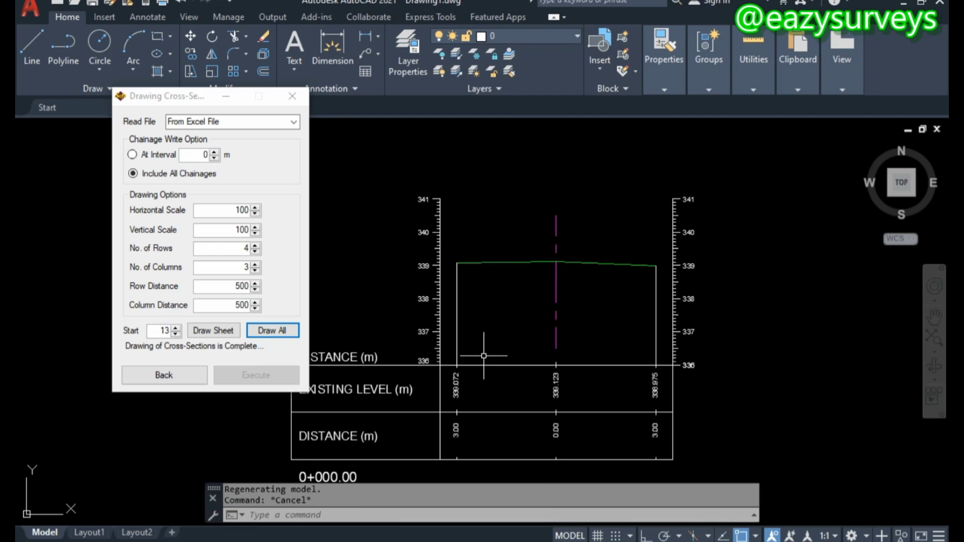
pyautogui.moveTo(485, 355); pyautogui.dragTo(492, 341, button='middle')
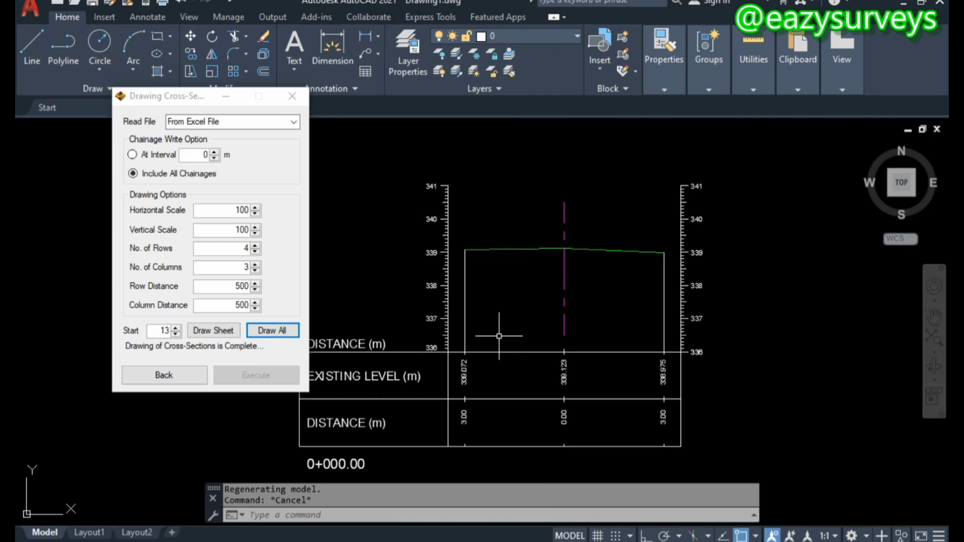
pyautogui.scroll(2, 499, 336)
pyautogui.click(291, 98)
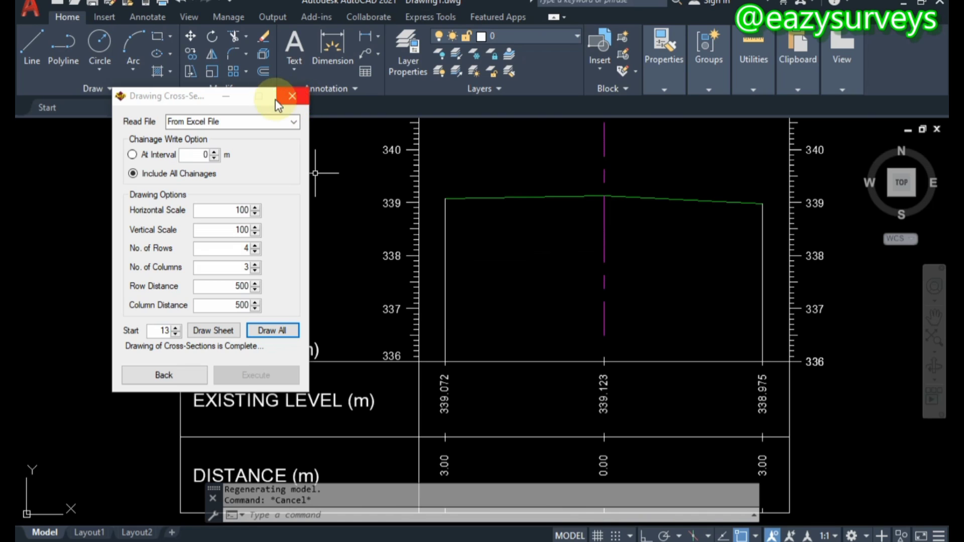
# Step: Dimension the 0+000.00 section from its left edge to the magenta centre line, reading 30
pyautogui.click(228, 96)
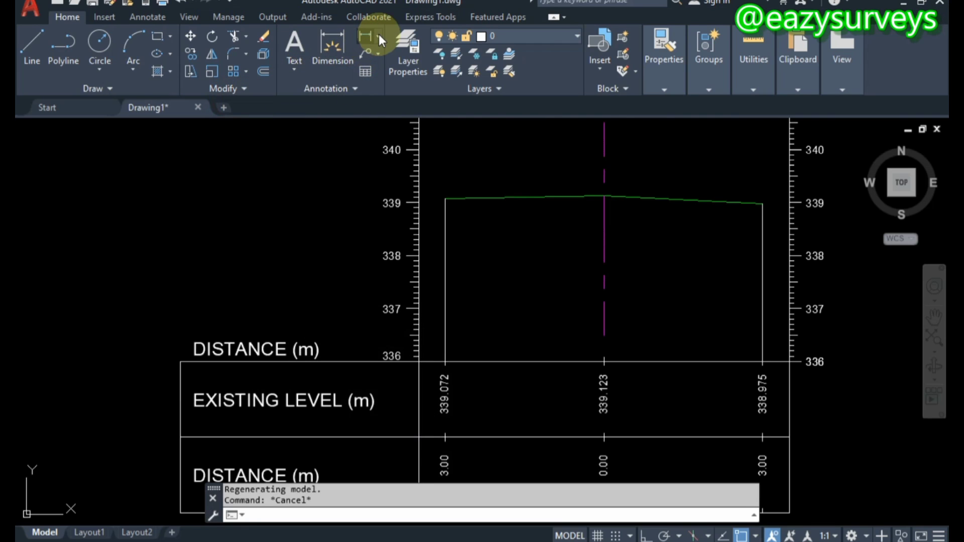
pyautogui.click(378, 34)
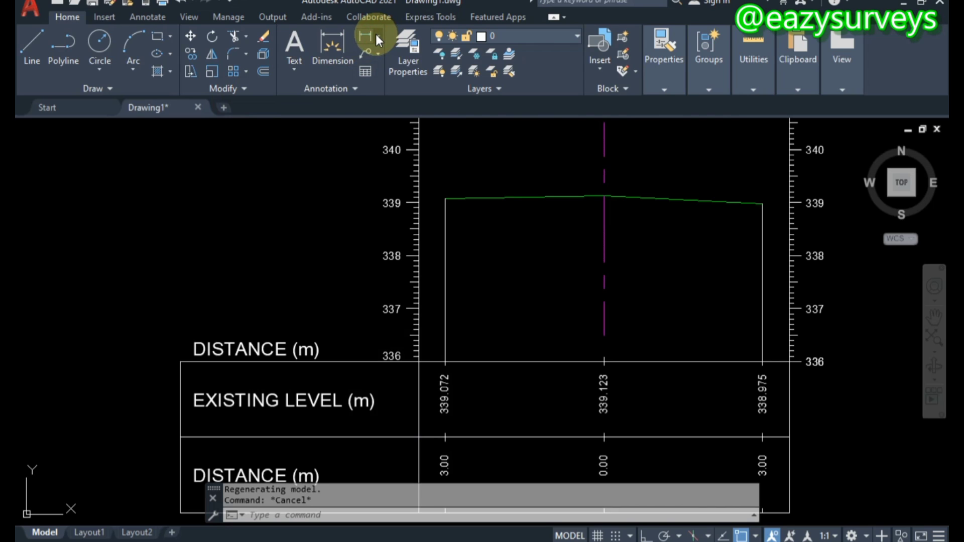
pyautogui.click(376, 34)
pyautogui.click(381, 59)
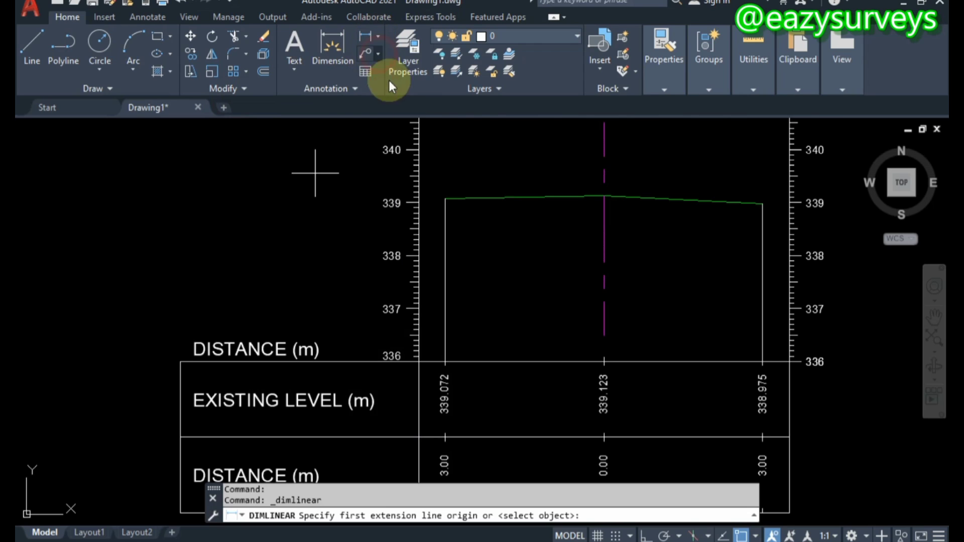
pyautogui.click(445, 279)
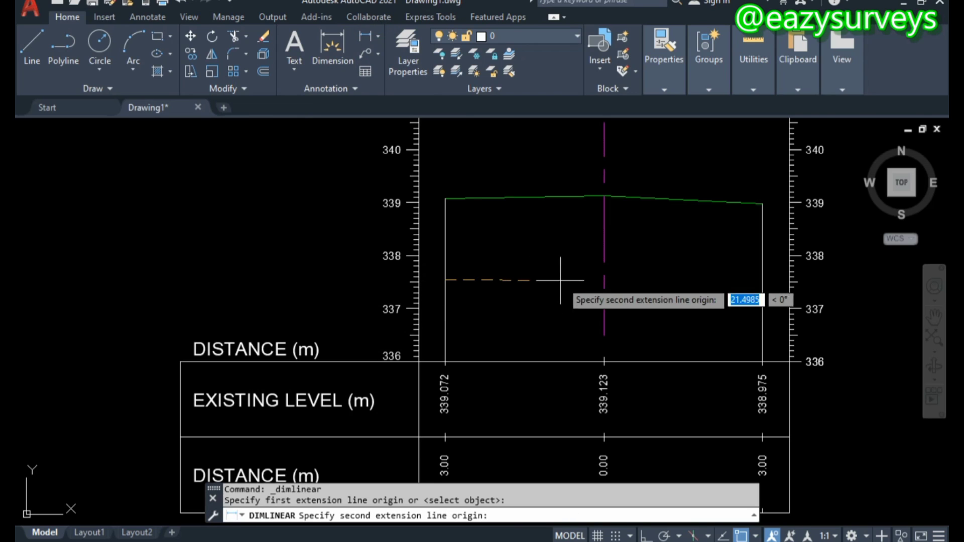
pyautogui.click(604, 280)
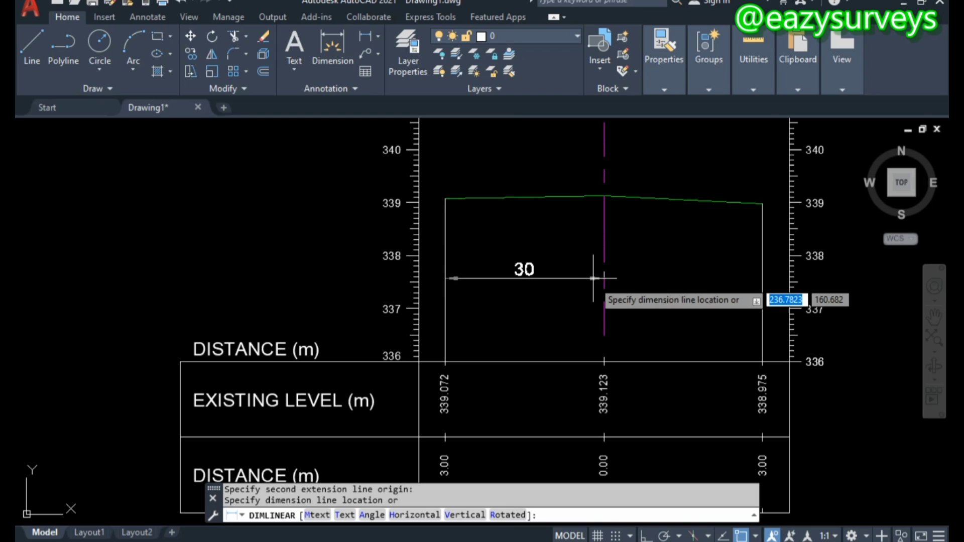
pyautogui.click(604, 234)
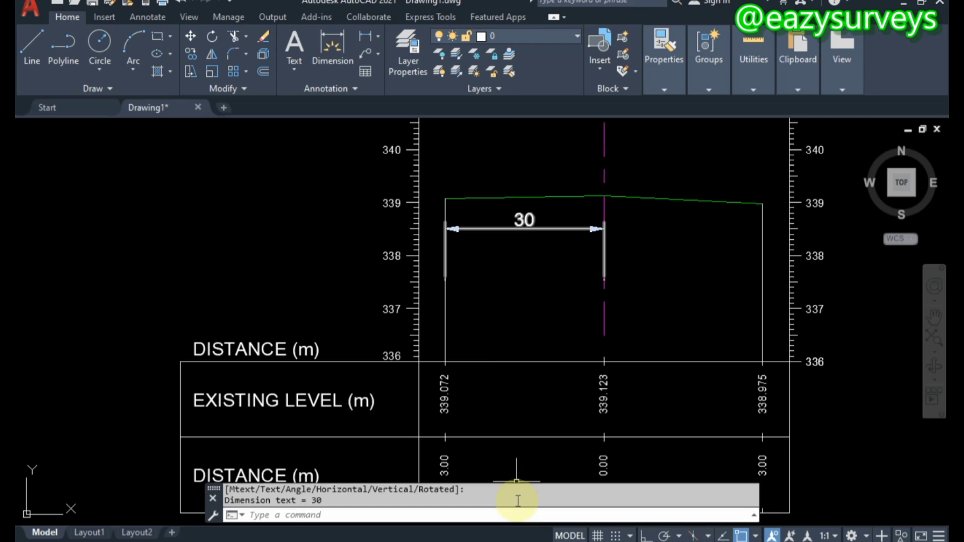
pyautogui.click(537, 525)
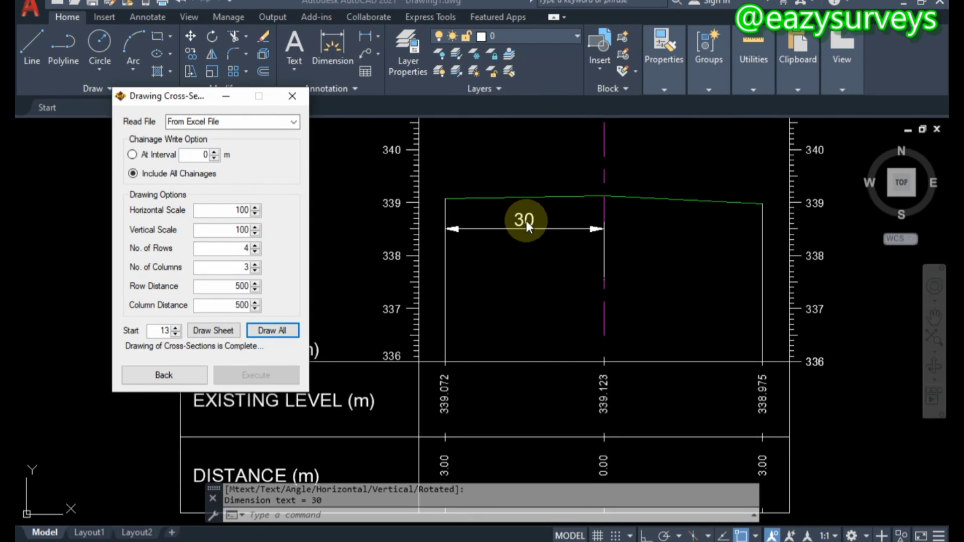
# Step: Change the horizontal scale from 100 to 1000, leaving the vertical scale at 100
pyautogui.scroll(-8, 526, 216)
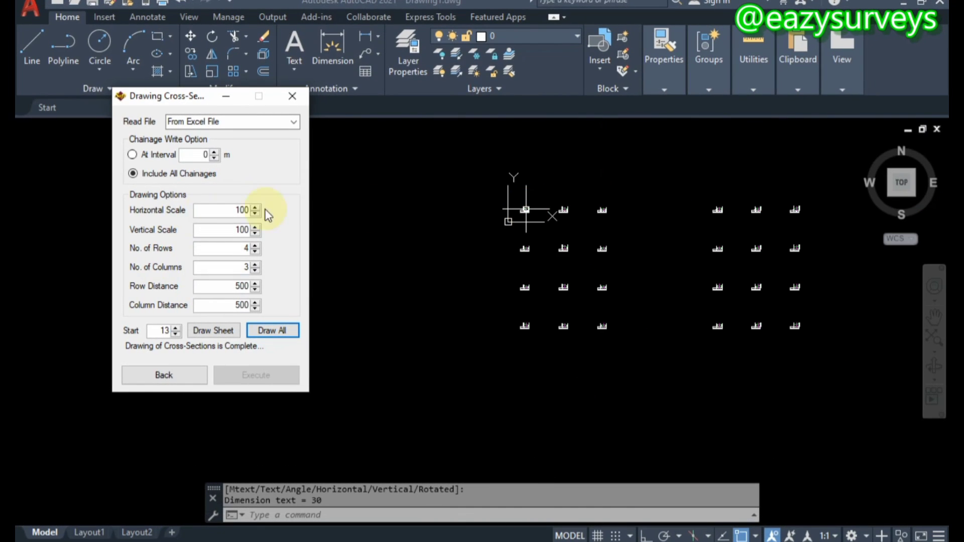
pyautogui.doubleClick(232, 208)
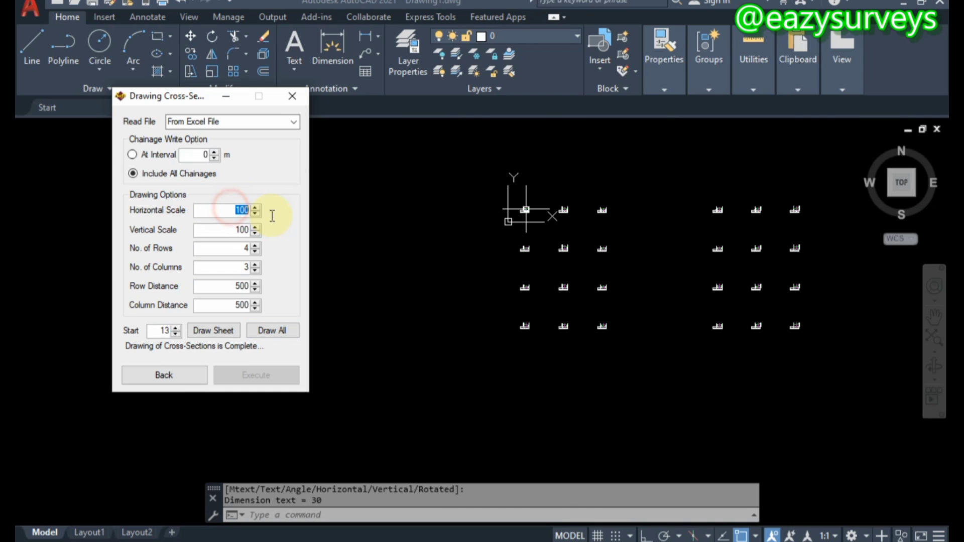
pyautogui.scroll(10, 532, 204)
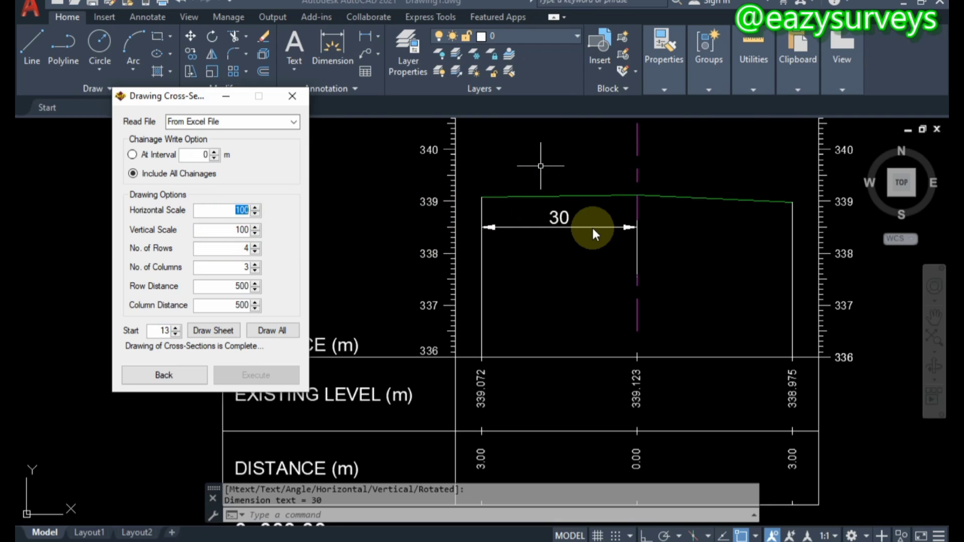
pyautogui.click(240, 211)
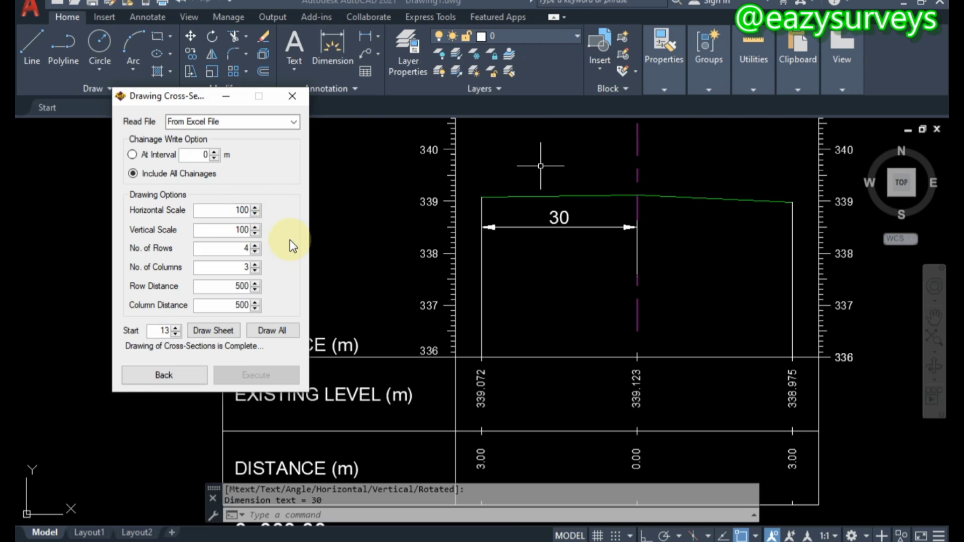
pyautogui.click(242, 210)
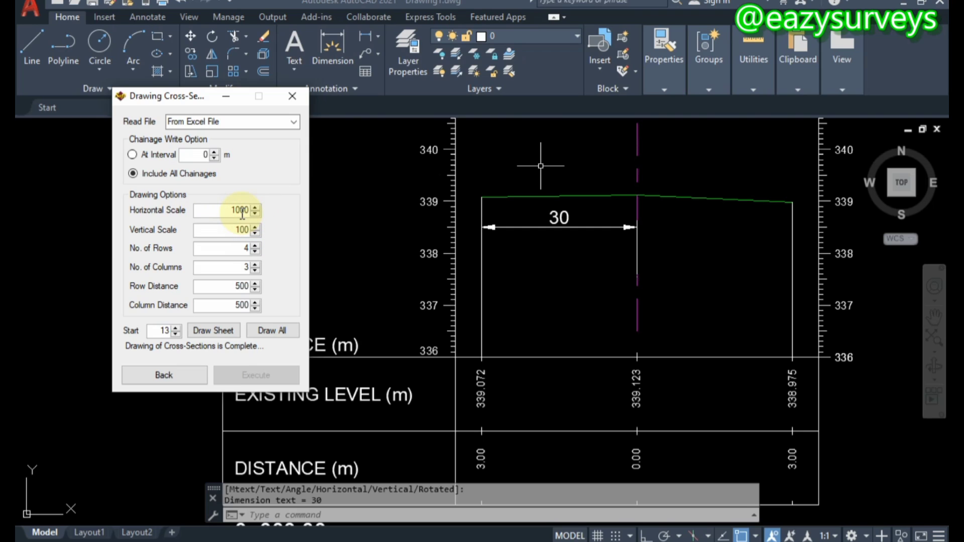
pyautogui.scroll(-2, 544, 233)
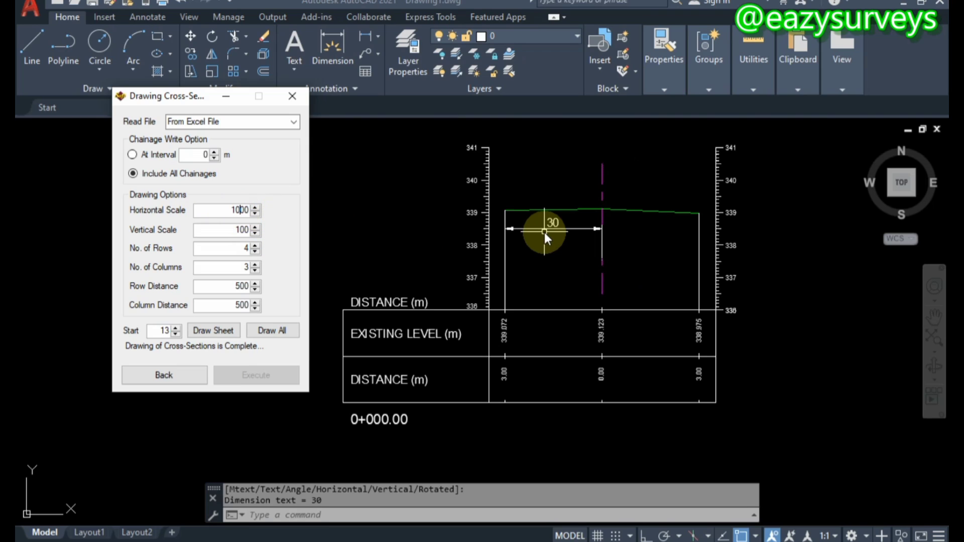
pyautogui.click(199, 230)
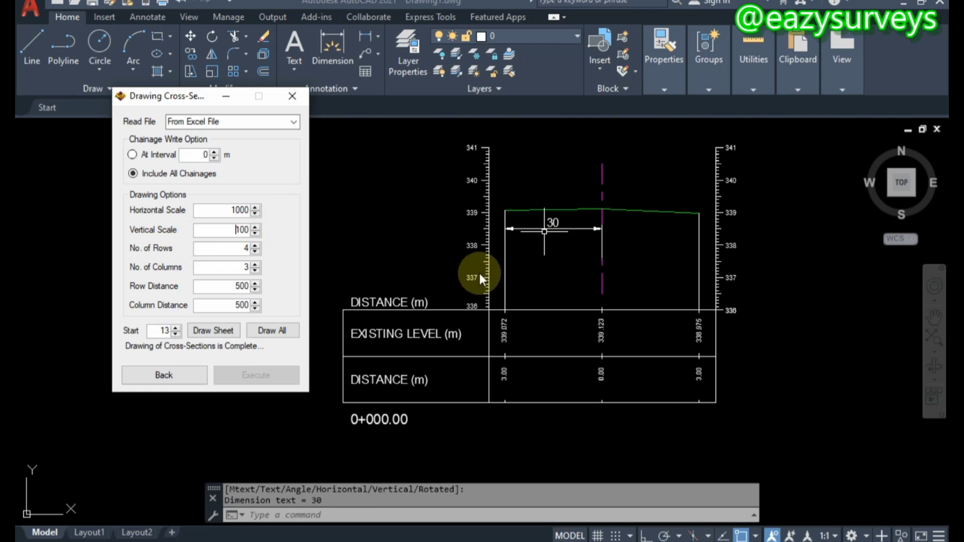
pyautogui.scroll(2, 480, 281)
pyautogui.scroll(-2, 507, 299)
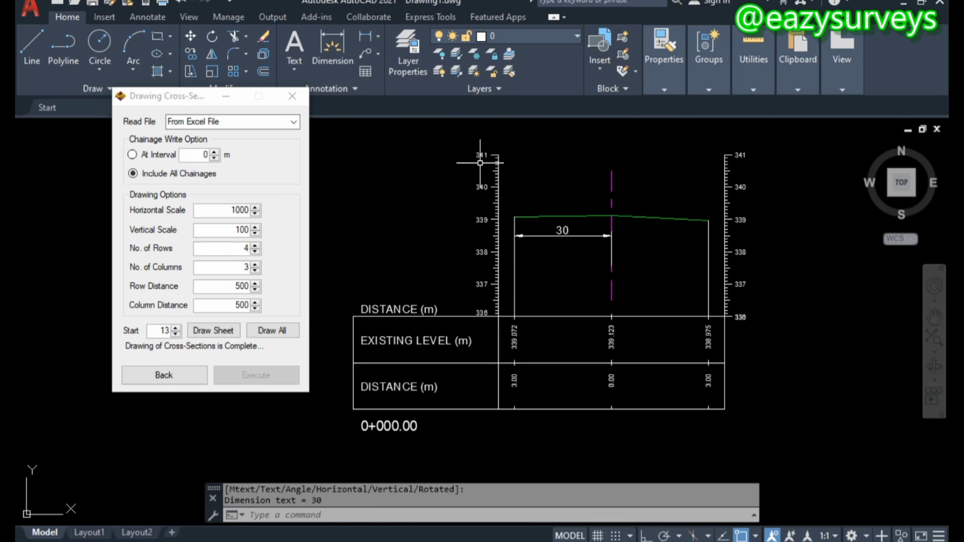
pyautogui.scroll(2, 481, 156)
pyautogui.scroll(-4, 482, 197)
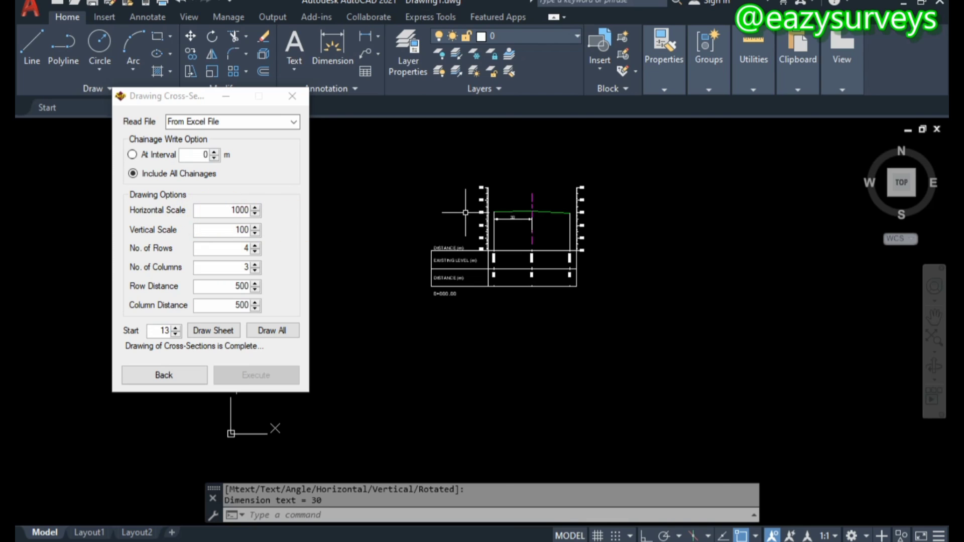
pyautogui.scroll(-5, 465, 212)
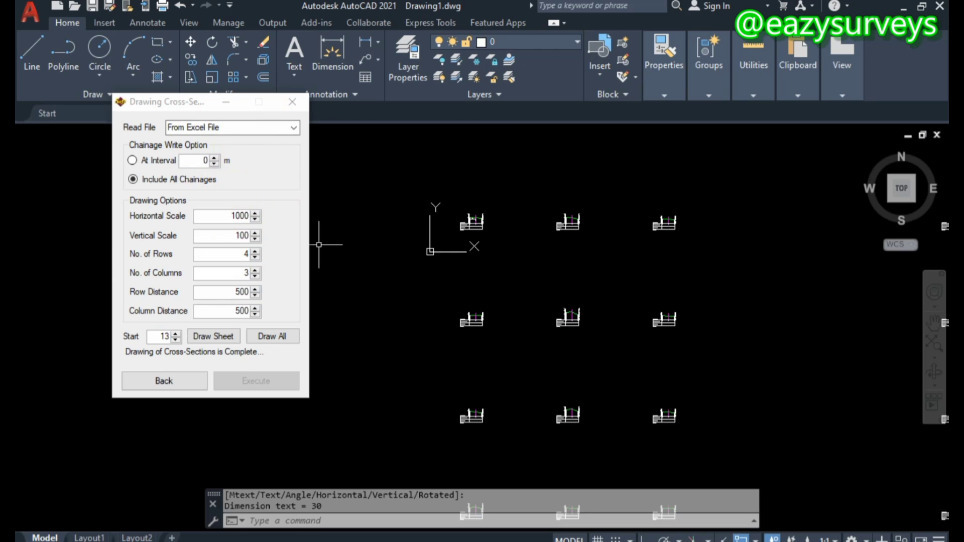
pyautogui.scroll(-4, 439, 228)
pyautogui.scroll(2, 402, 241)
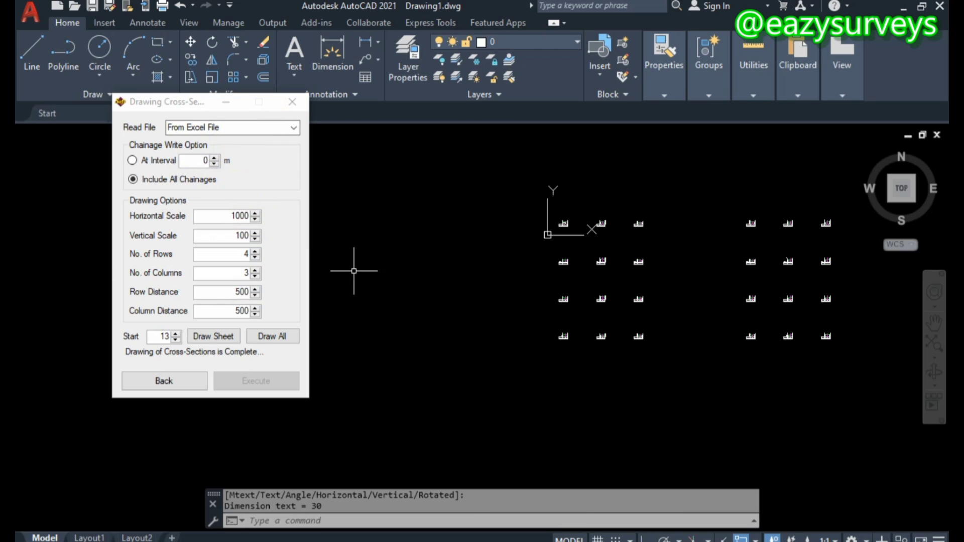
# Step: Draw all sections at horizontal scale 1000 from an origin below the first grid
pyautogui.click(276, 333)
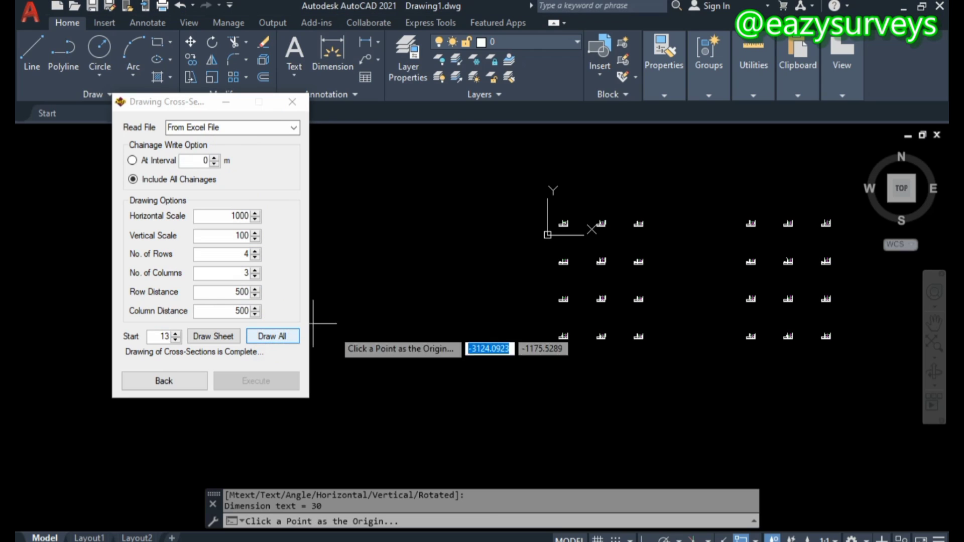
pyautogui.scroll(-6, 409, 312)
pyautogui.scroll(4, 472, 367)
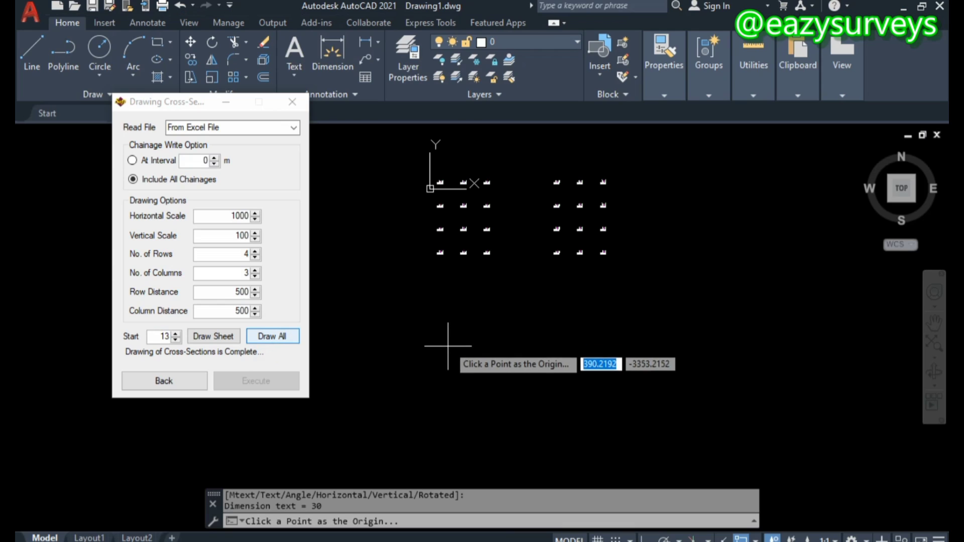
pyautogui.click(446, 375)
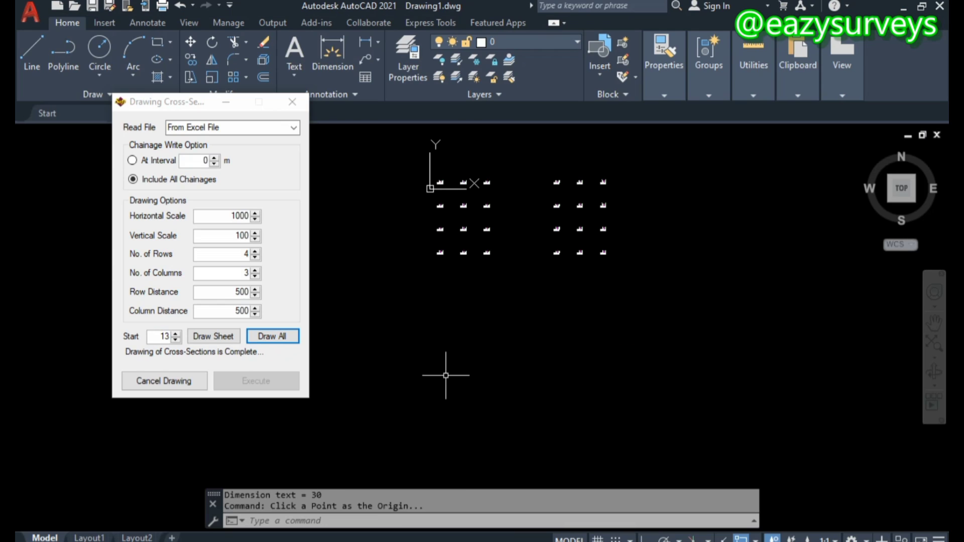
pyautogui.moveTo(465, 389); pyautogui.dragTo(465, 333, button='middle')
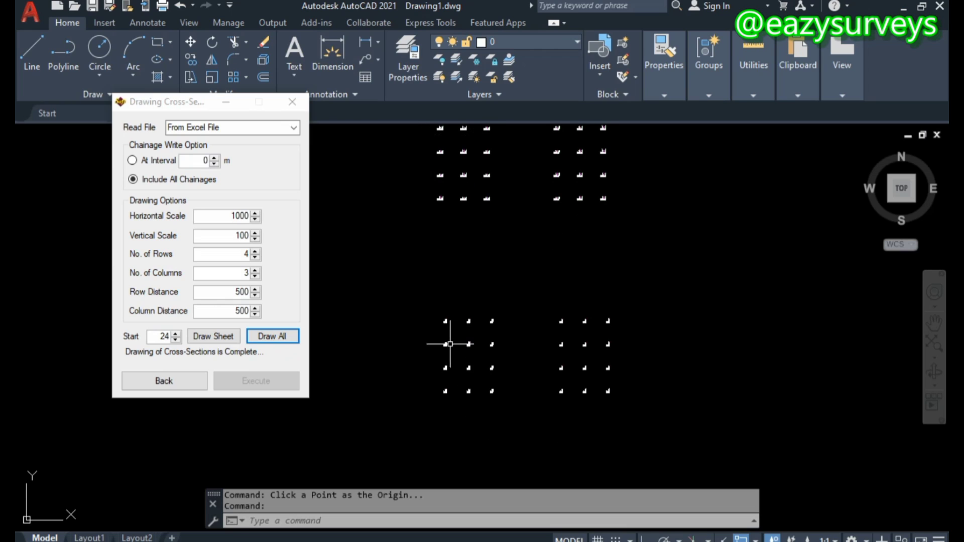
pyautogui.scroll(8, 442, 336)
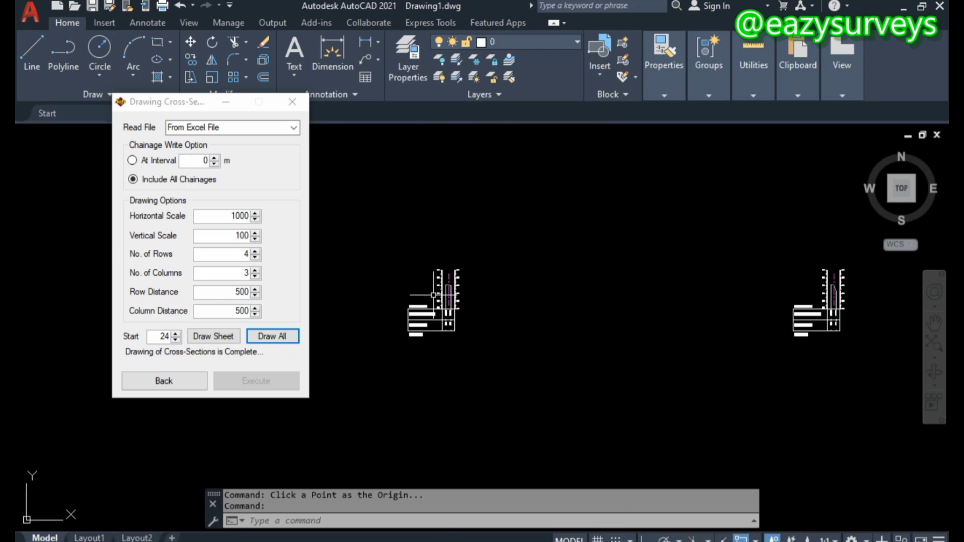
pyautogui.scroll(4, 447, 293)
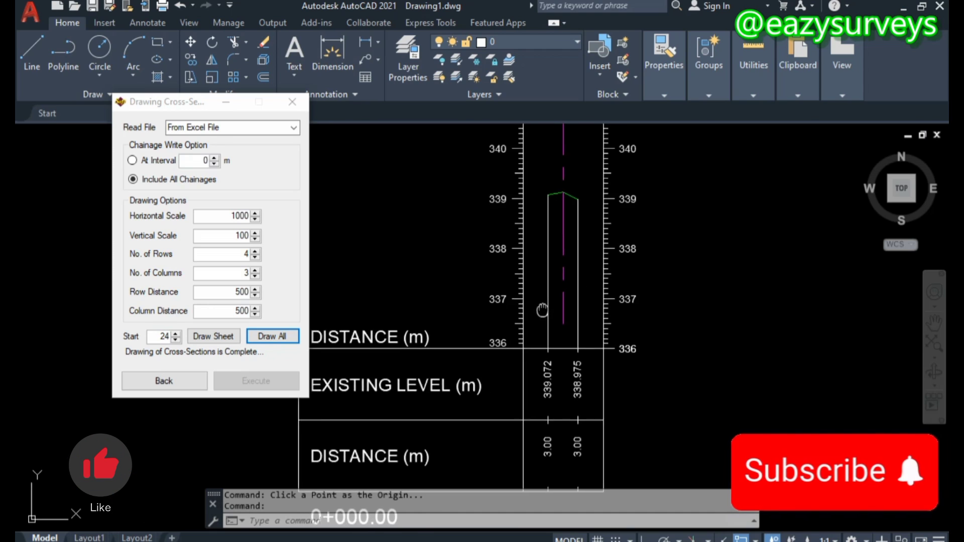
# Step: Add a linear dimension of 3 between the magenta centre line and the white edge line
pyautogui.moveTo(573, 366); pyautogui.dragTo(578, 361, button='middle')
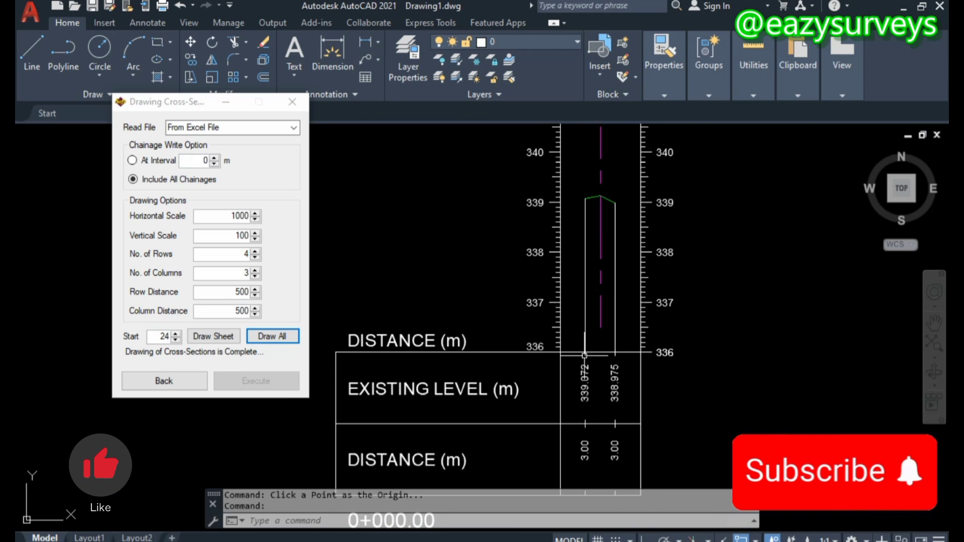
pyautogui.scroll(5, 609, 289)
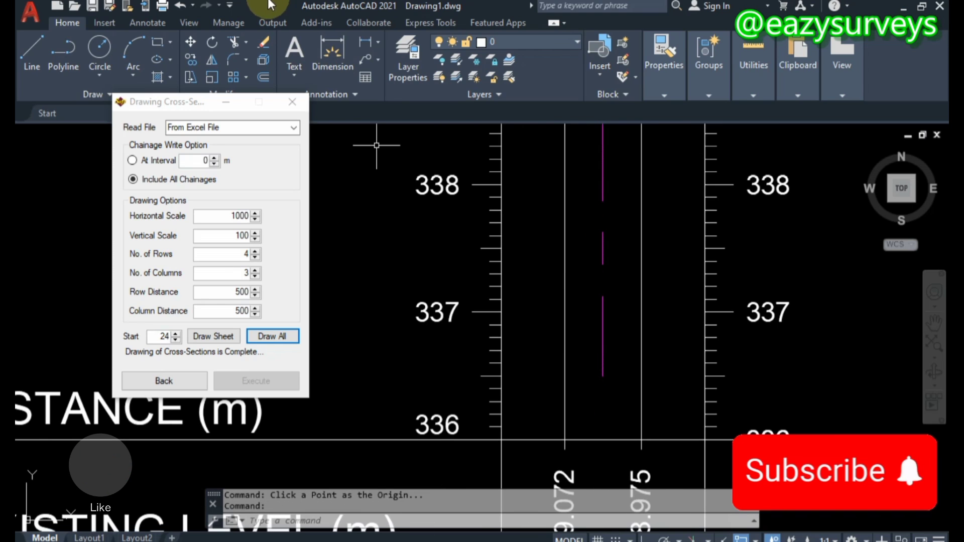
pyautogui.click(350, 36)
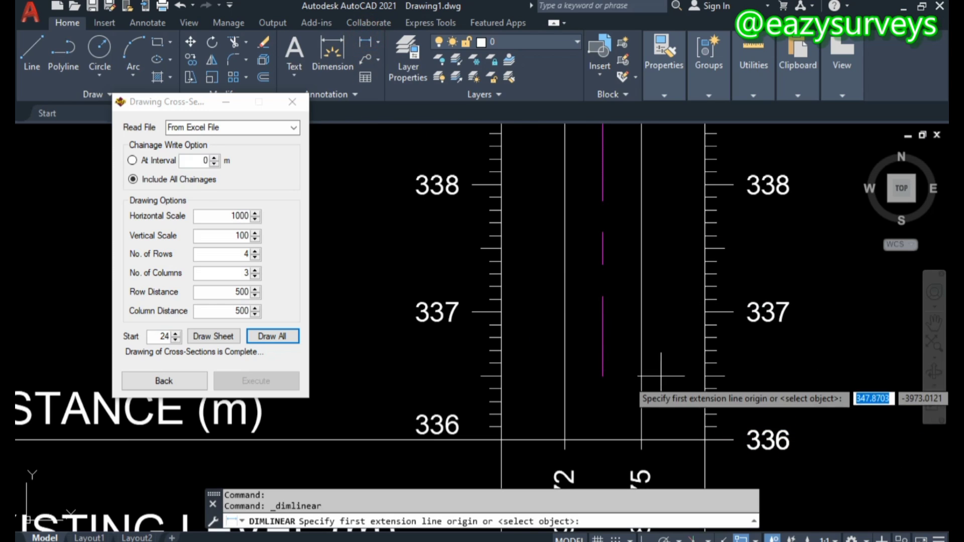
pyautogui.click(601, 326)
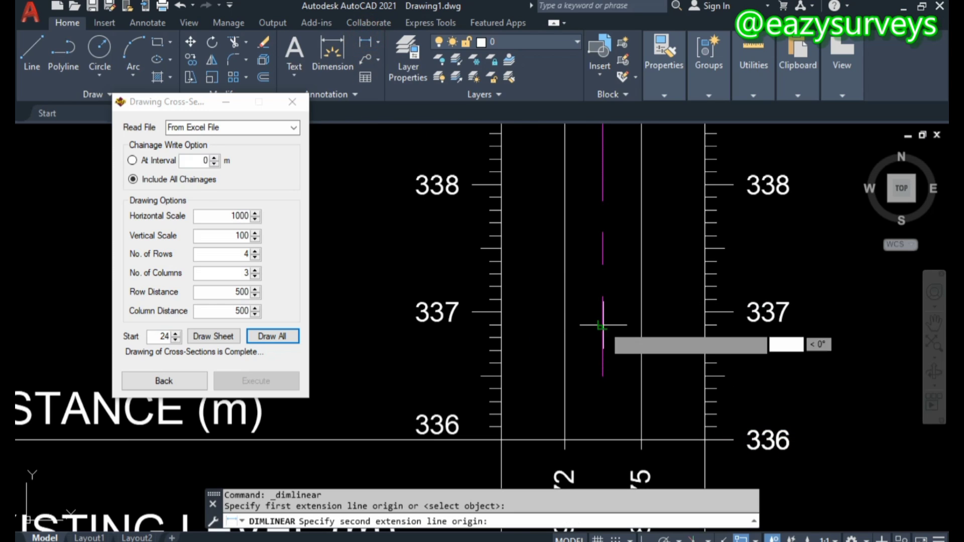
pyautogui.click(564, 327)
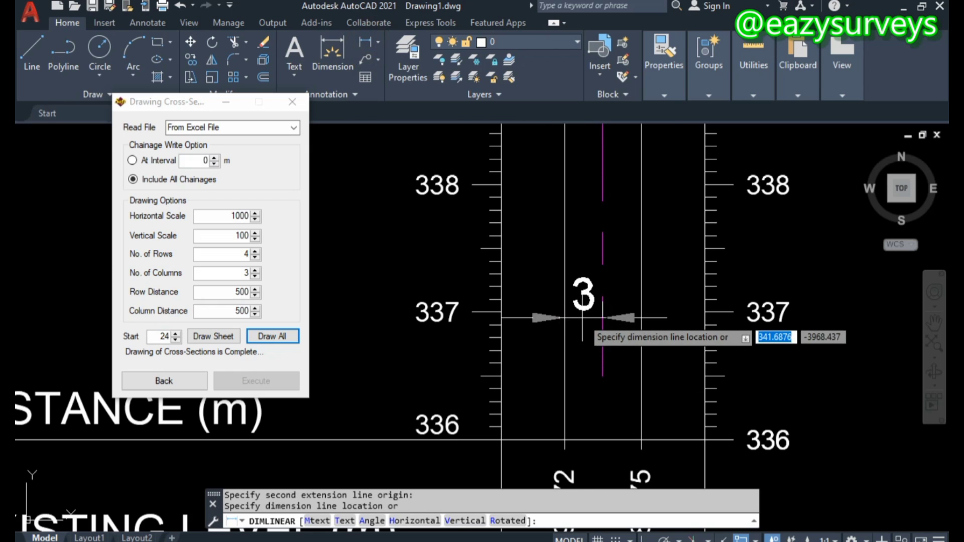
pyautogui.scroll(2, 582, 324)
pyautogui.click(594, 347)
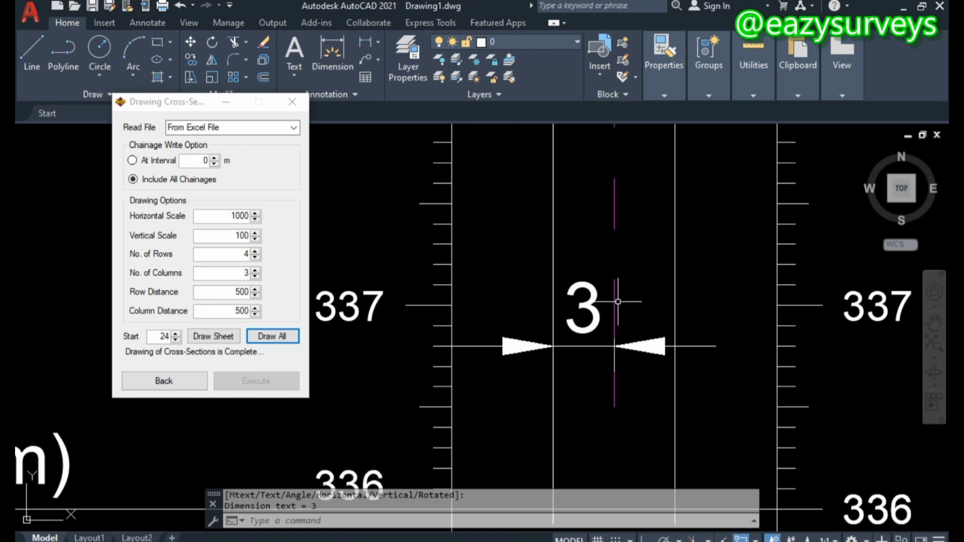
pyautogui.scroll(-3, 617, 301)
pyautogui.scroll(4, 605, 250)
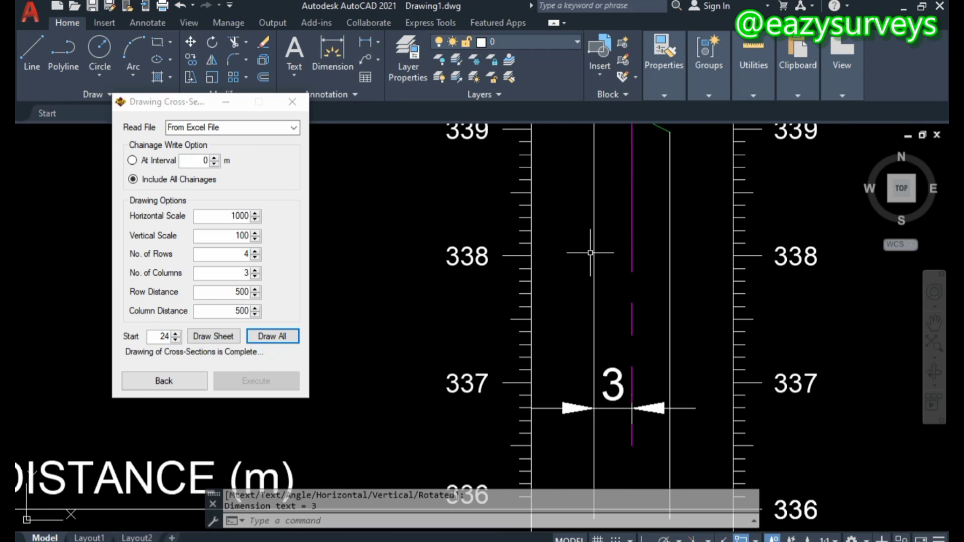
pyautogui.scroll(1, 588, 261)
pyautogui.scroll(-5, 577, 336)
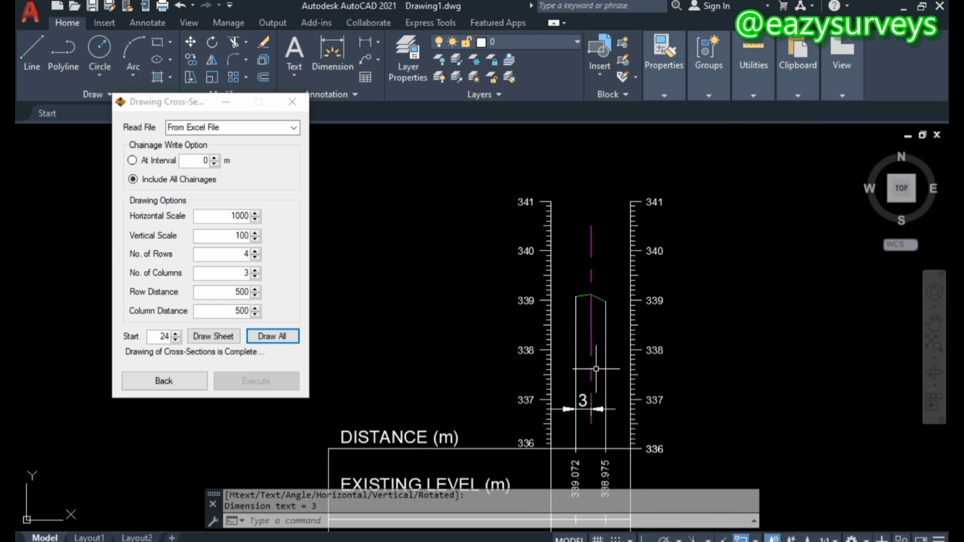
pyautogui.scroll(5, 596, 365)
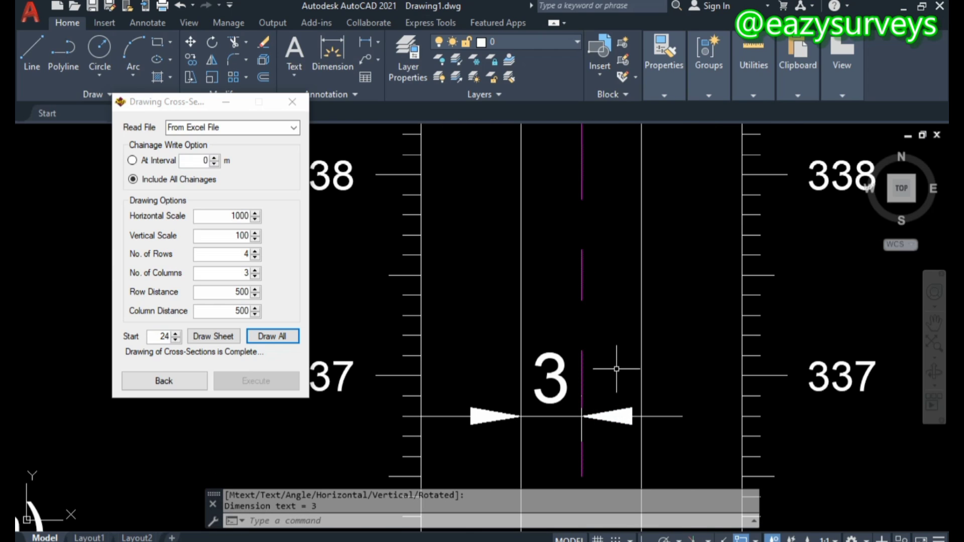
pyautogui.scroll(-7, 617, 369)
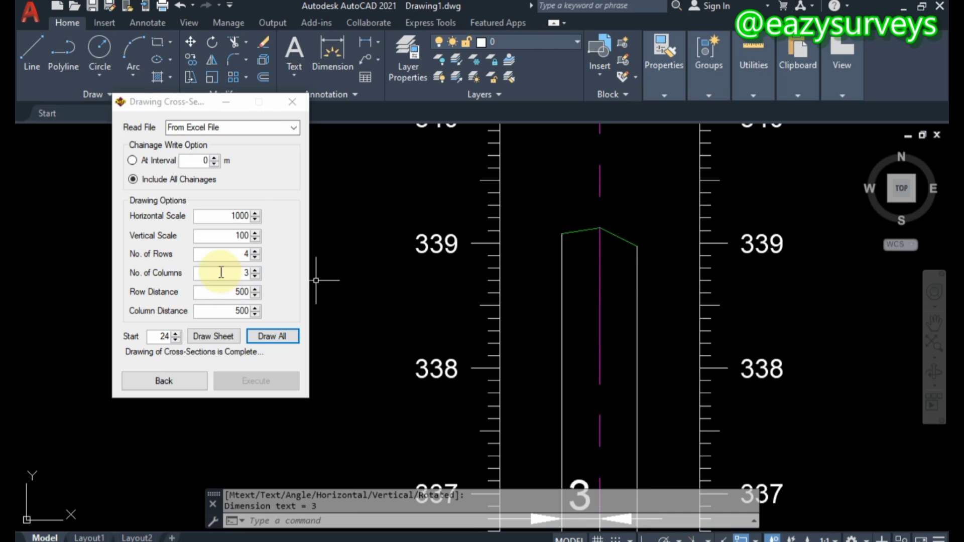
# Step: Add a second linear dimension of 3 from the centre line to the right section edge
pyautogui.click(299, 104)
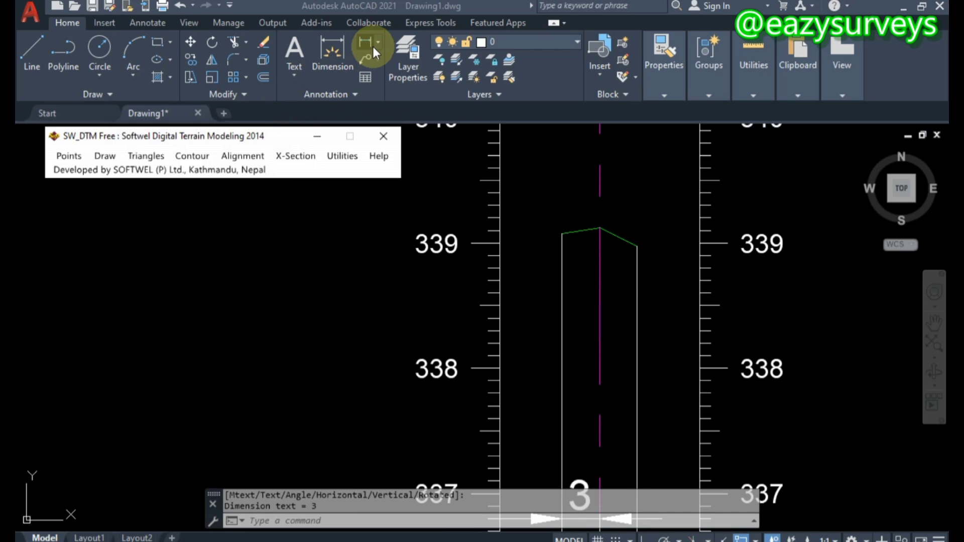
pyautogui.click(363, 40)
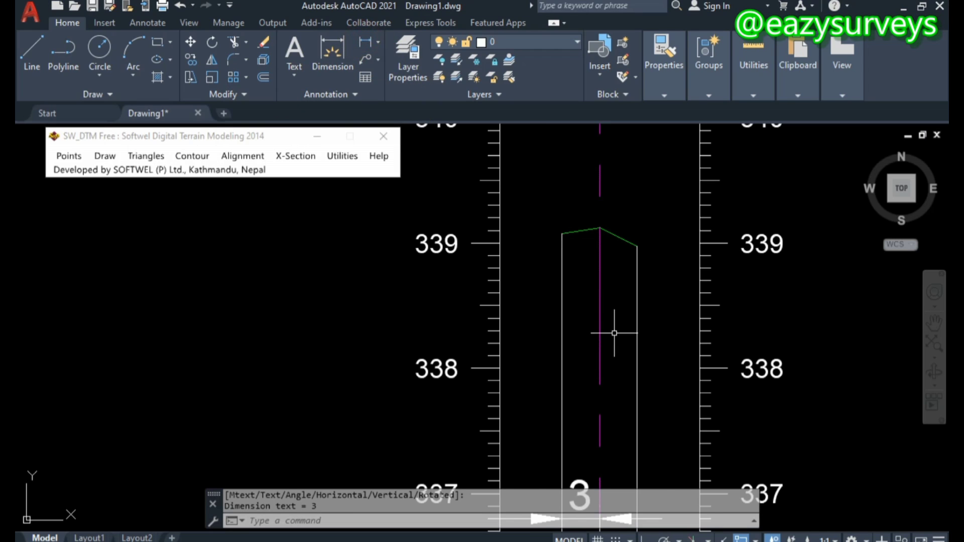
pyautogui.scroll(-2, 614, 333)
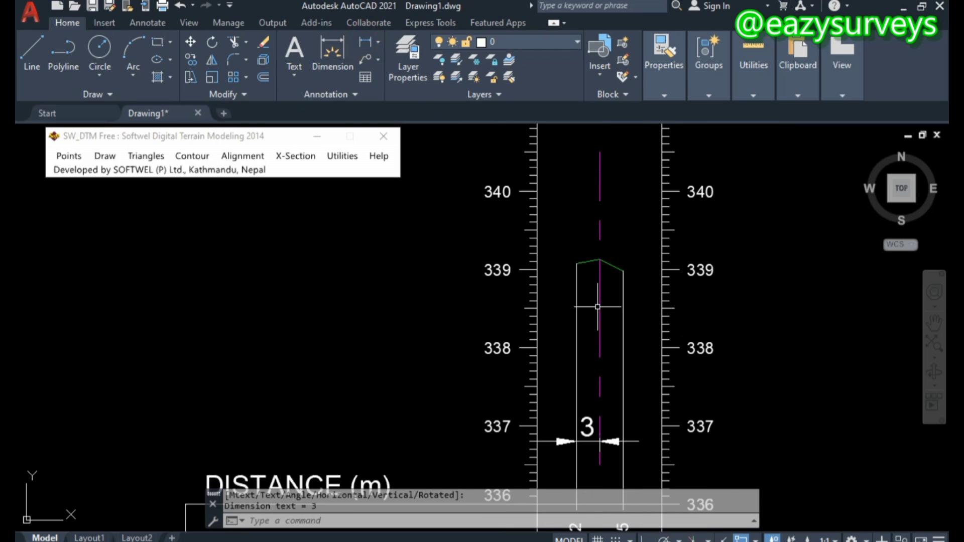
pyautogui.click(365, 40)
pyautogui.scroll(2, 577, 381)
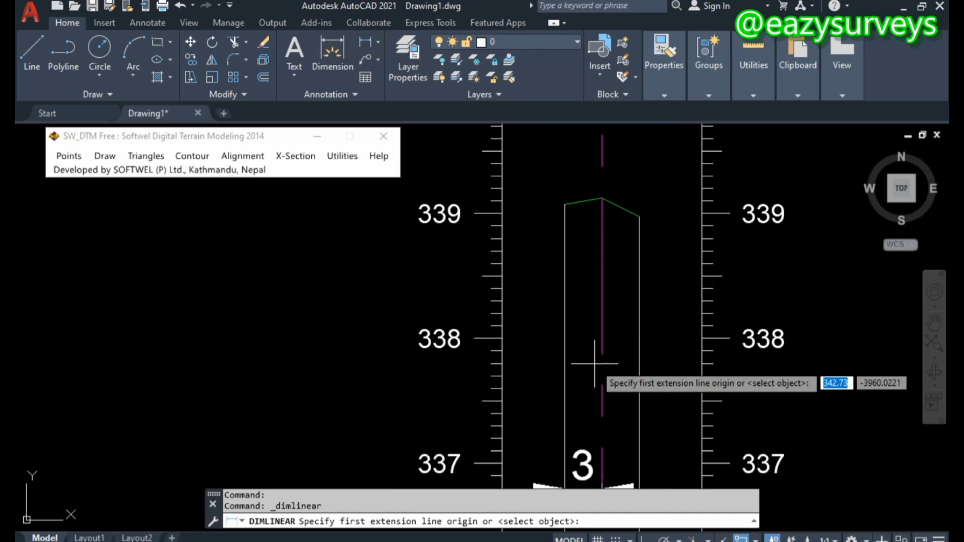
pyautogui.click(602, 287)
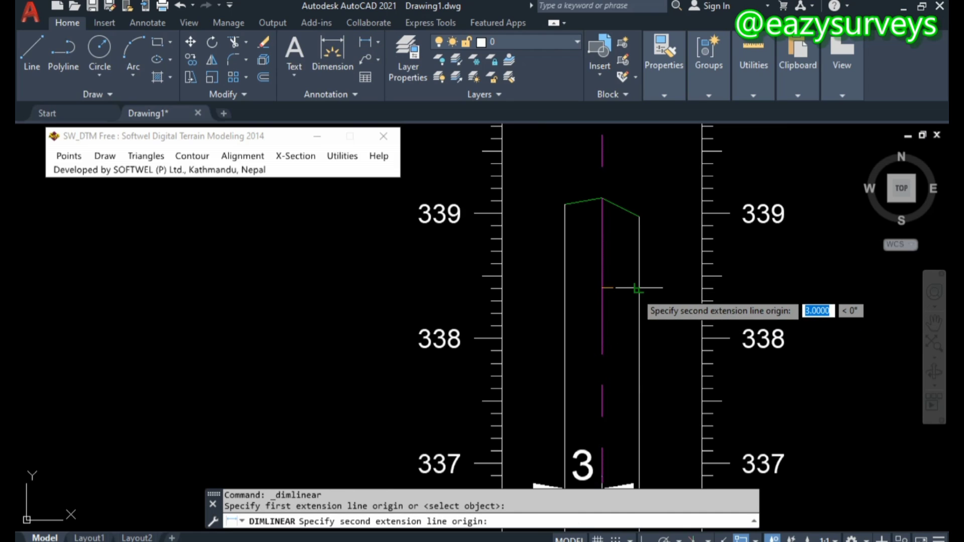
pyautogui.click(637, 289)
pyautogui.click(621, 286)
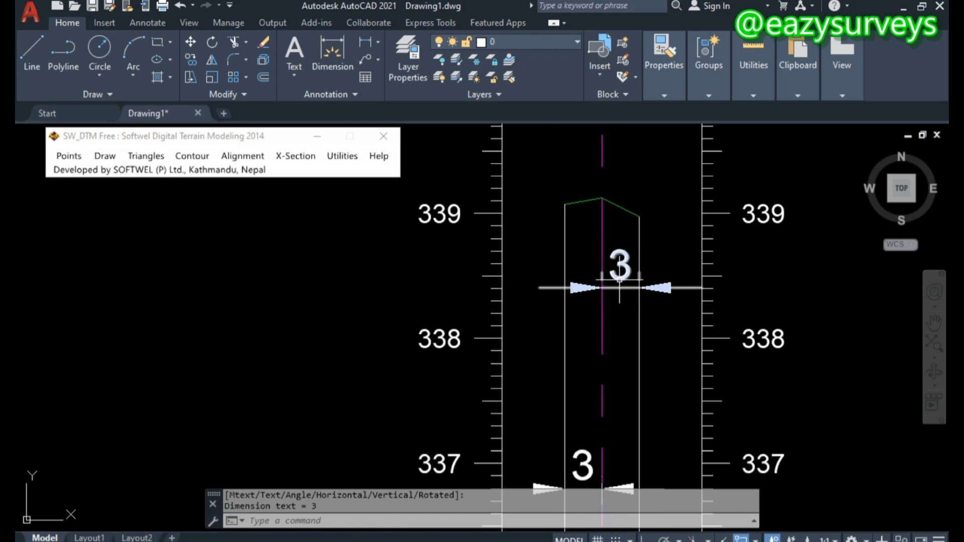
pyautogui.scroll(-4, 620, 286)
pyautogui.scroll(-8, 618, 282)
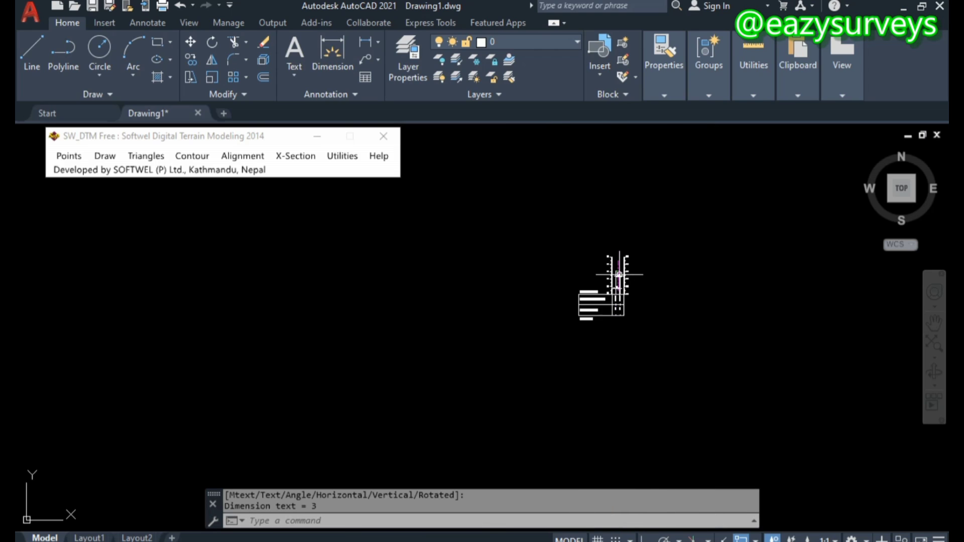
# Step: Zoom and pan across the section grid to bring the final 0+575.00 cross-section into view
pyautogui.scroll(-5, 618, 282)
pyautogui.scroll(6, 618, 156)
pyautogui.scroll(8, 580, 150)
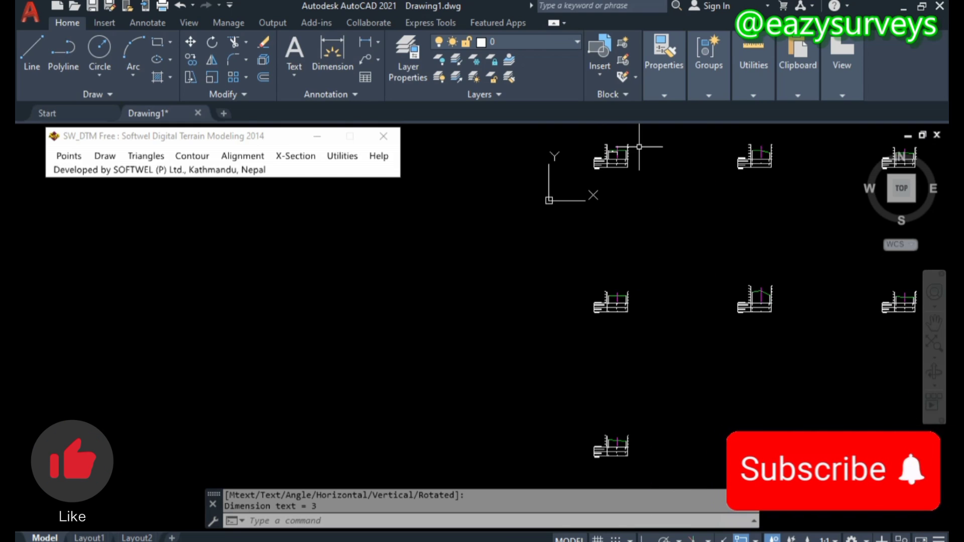
pyautogui.moveTo(580, 150); pyautogui.dragTo(585, 208, button='middle')
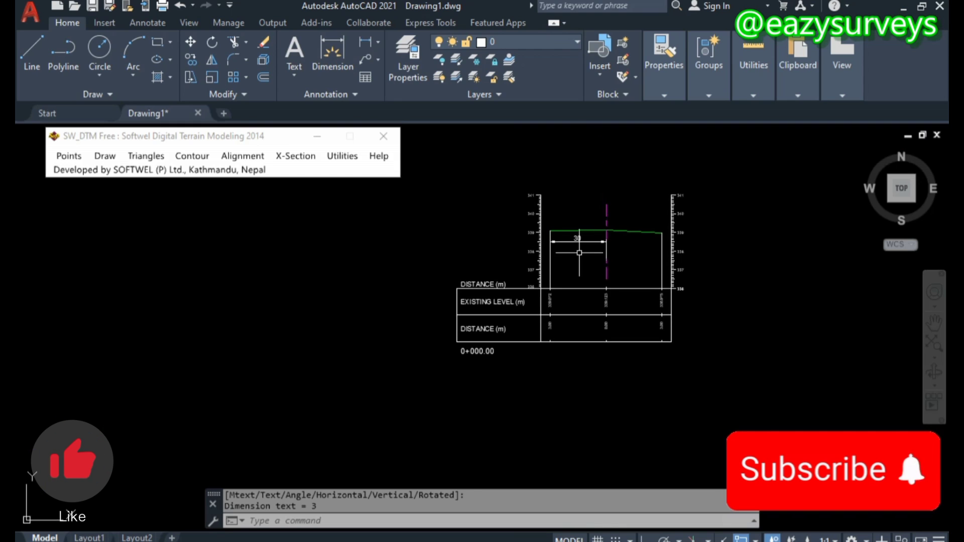
pyautogui.scroll(4, 580, 253)
pyautogui.scroll(-6, 571, 299)
pyautogui.moveTo(625, 330); pyautogui.dragTo(512, 329, button='middle')
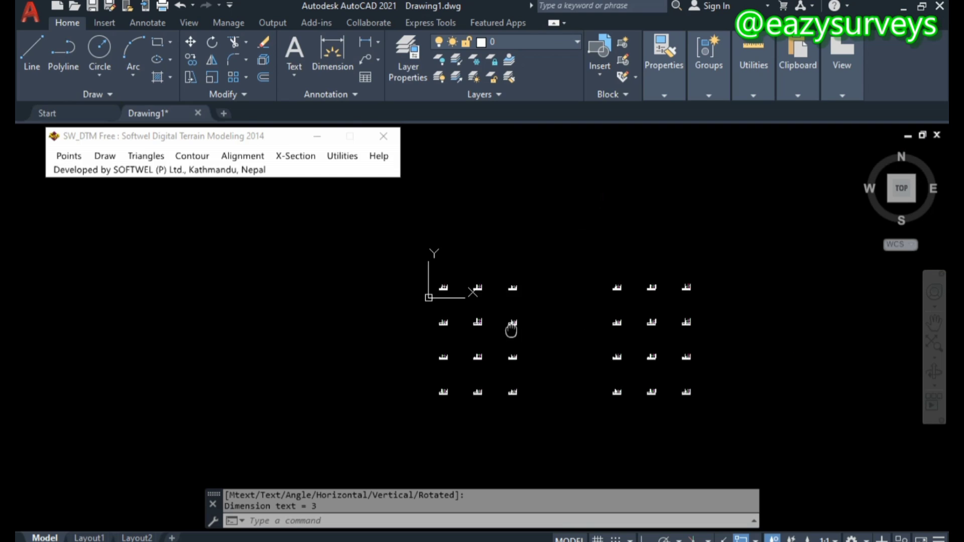
pyautogui.scroll(6, 653, 392)
pyautogui.scroll(8, 675, 405)
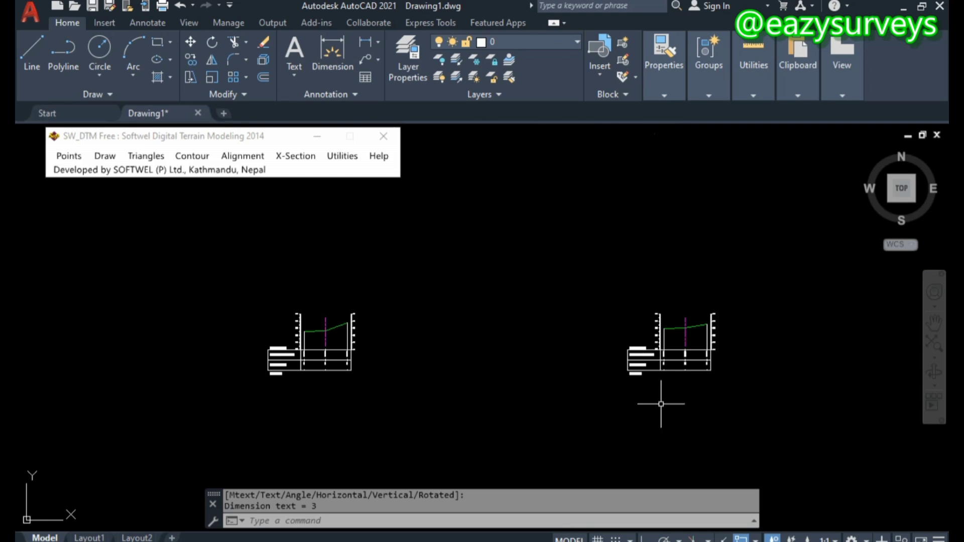
pyautogui.scroll(4, 609, 329)
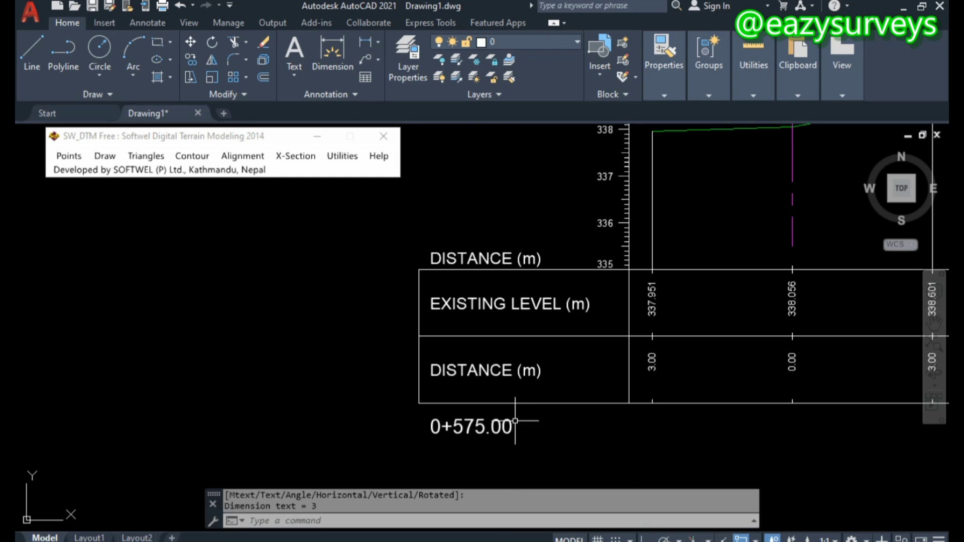
# Step: Check that Excel's last training-data rows match levels 337.951, 338.056 and 338.601, then return to AutoCAD
pyautogui.hotkey('alt', 'Tab')
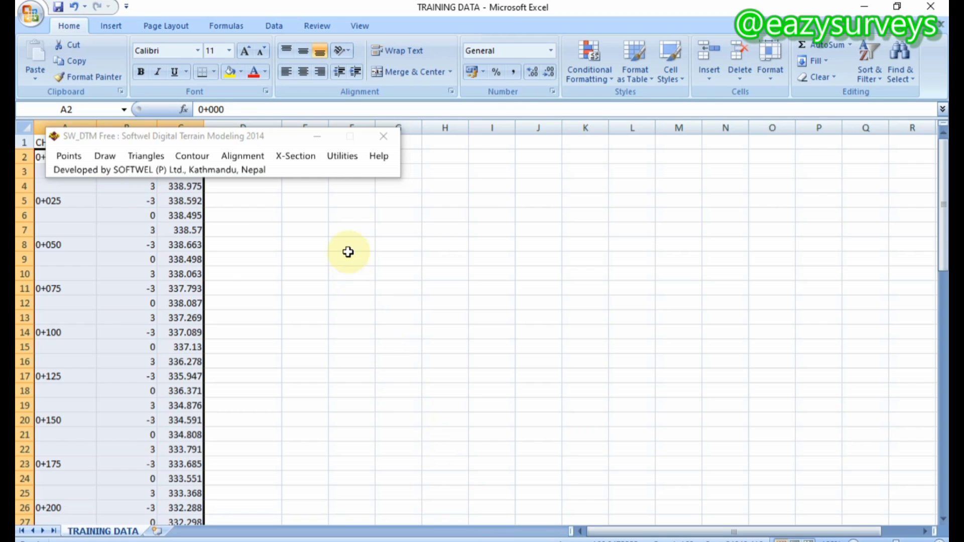
pyautogui.click(350, 247)
pyautogui.scroll(-17, 240, 323)
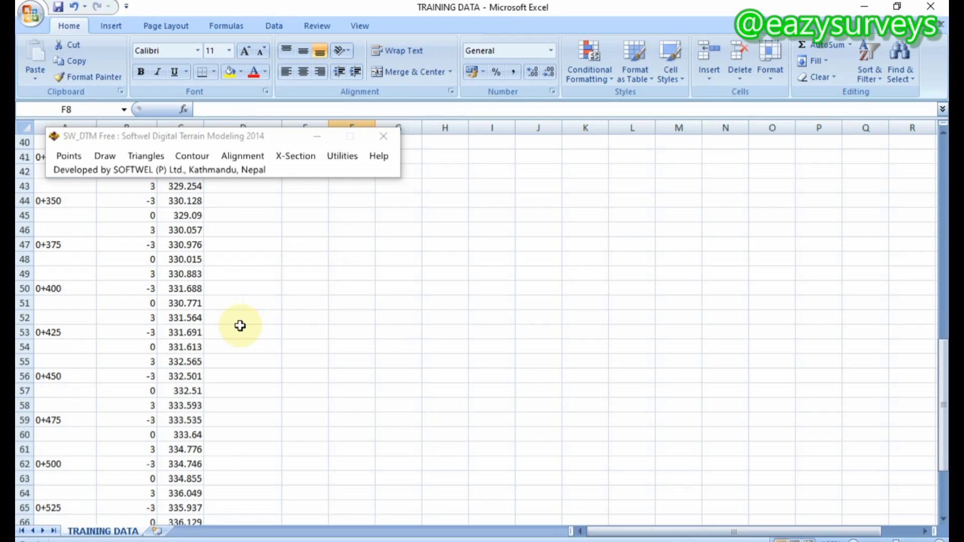
pyautogui.scroll(-2, 238, 328)
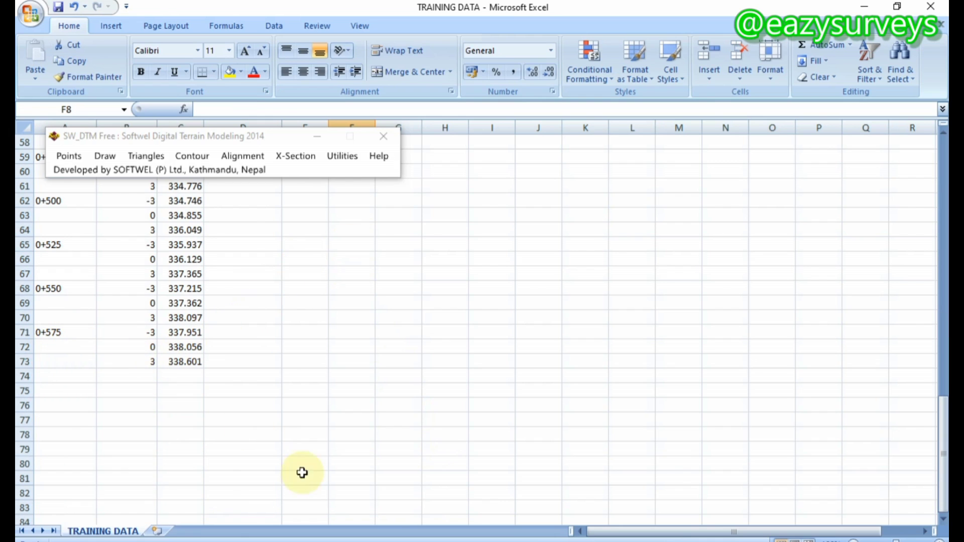
pyautogui.hotkey('alt', 'Tab')
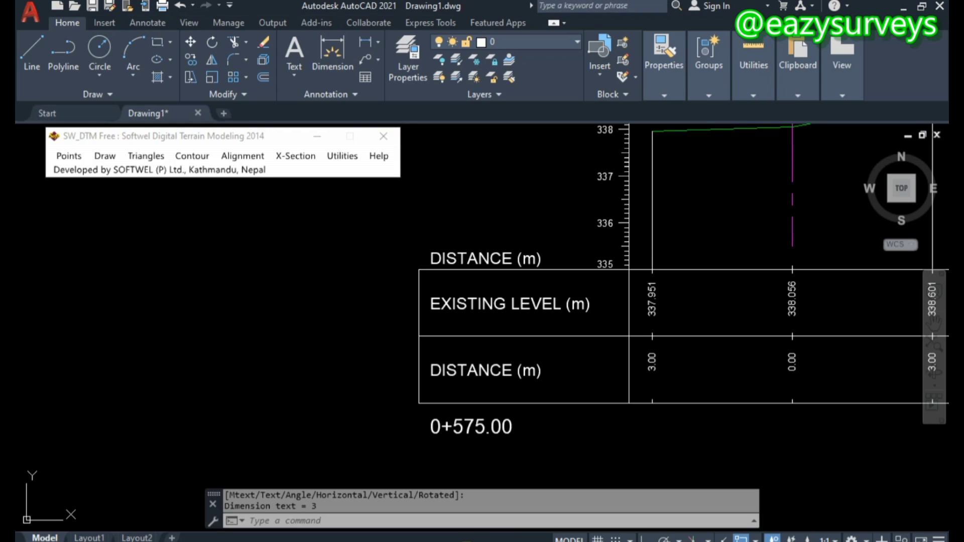
# Step: Pan and zoom back through the section grid to chainage 0+000.00, closing in on its 30 dimension
pyautogui.scroll(-6, 458, 331)
pyautogui.scroll(6, 457, 332)
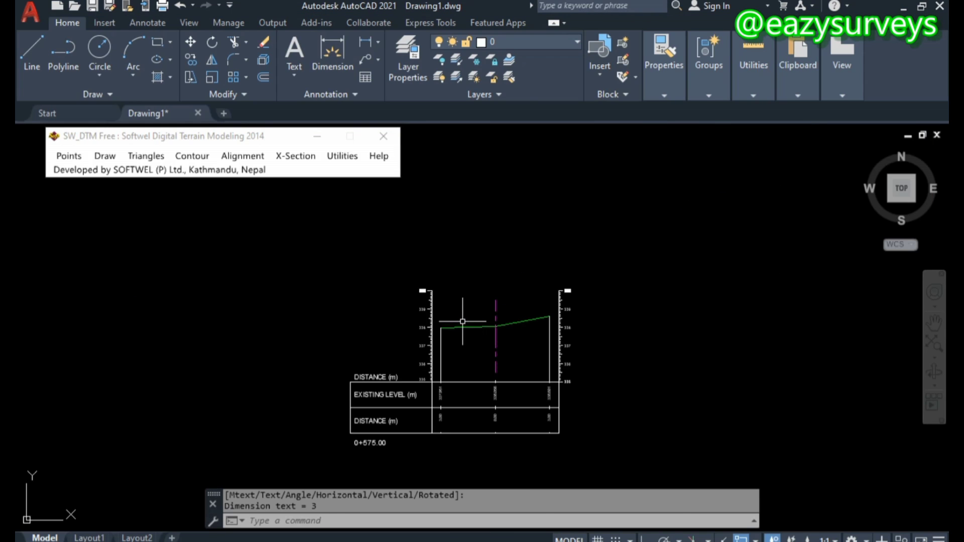
pyautogui.scroll(-4, 483, 340)
pyautogui.moveTo(483, 340); pyautogui.dragTo(684, 320, button='middle')
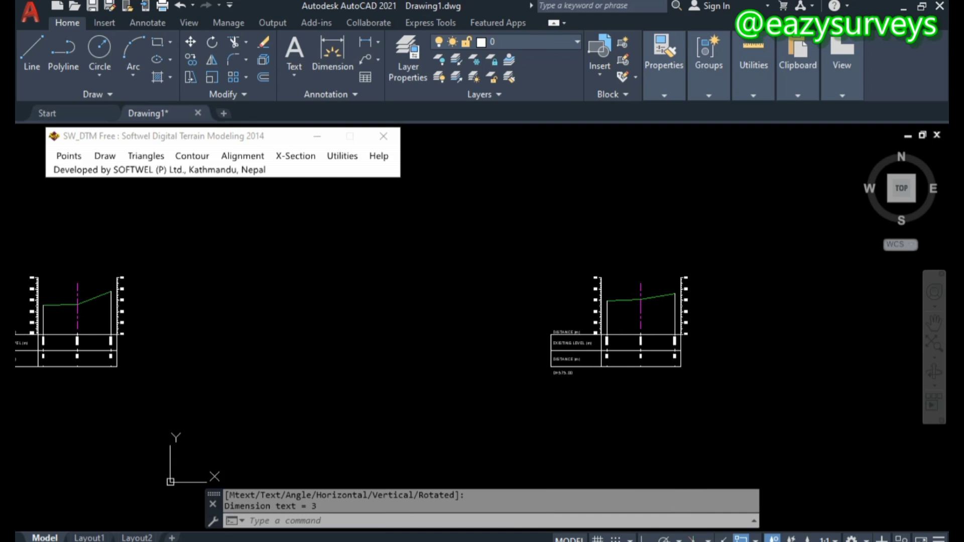
pyautogui.scroll(-5, 685, 320)
pyautogui.scroll(-6, 689, 331)
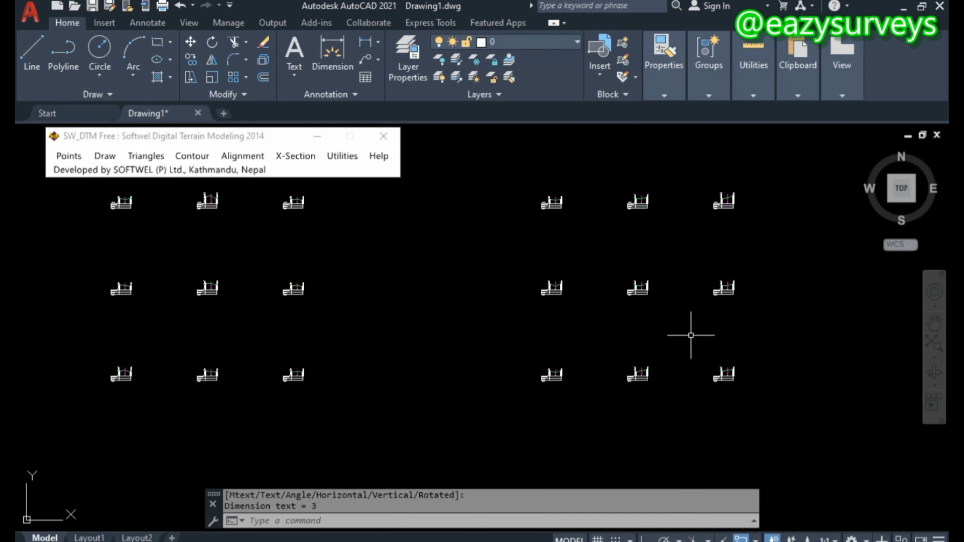
pyautogui.scroll(8, 483, 249)
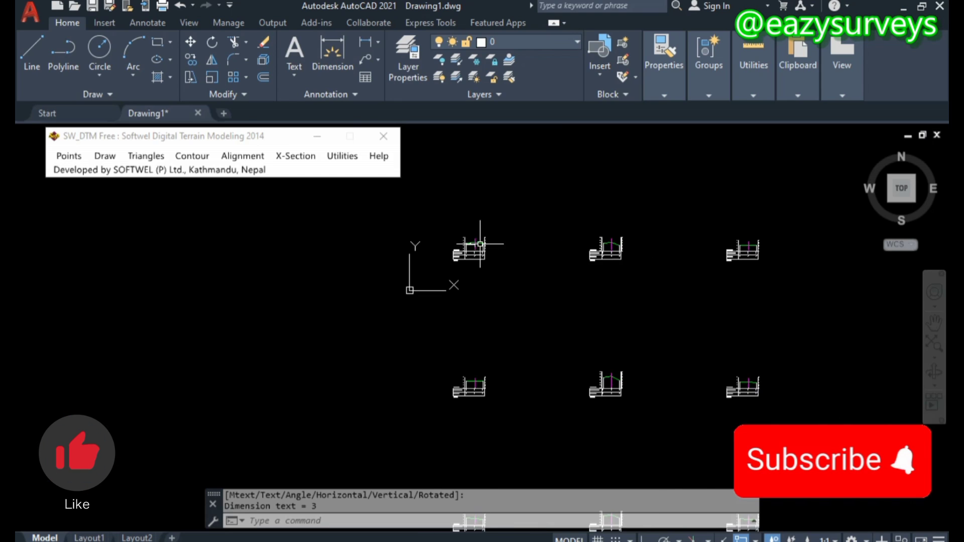
pyautogui.scroll(8, 463, 249)
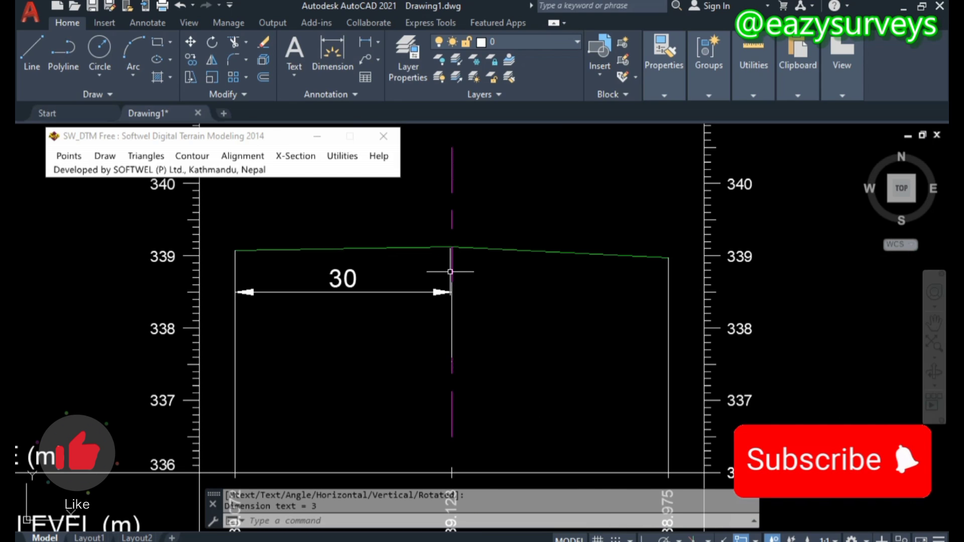
pyautogui.scroll(-4, 515, 332)
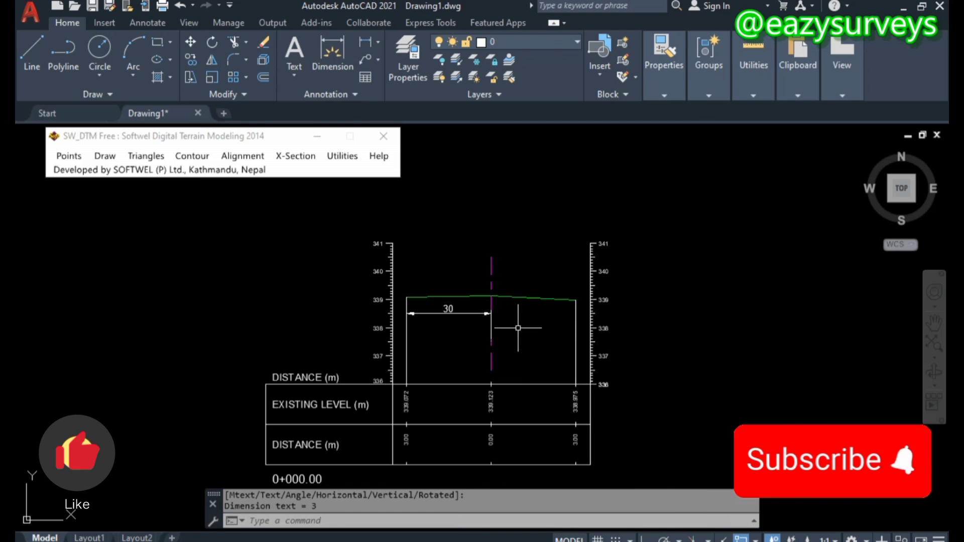
pyautogui.scroll(4, 517, 333)
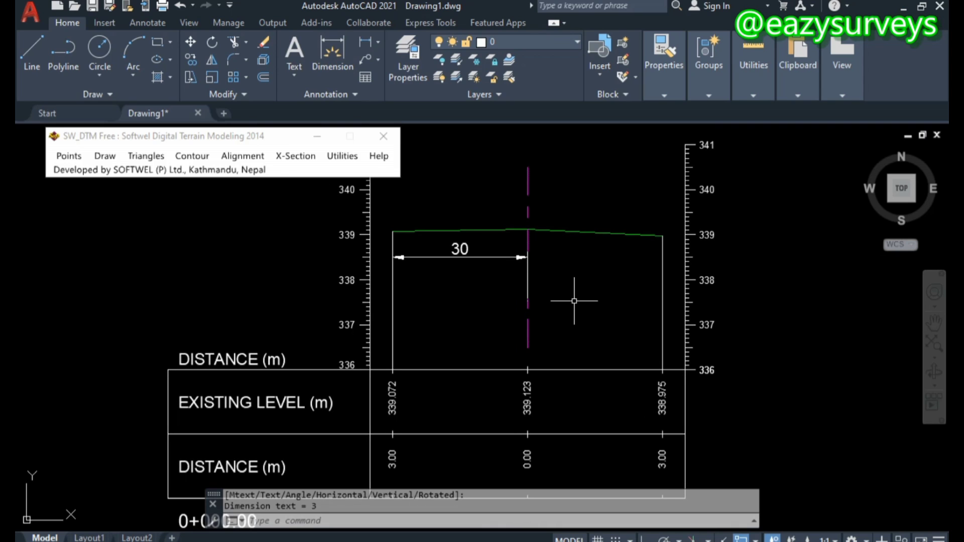
pyautogui.scroll(-2, 439, 306)
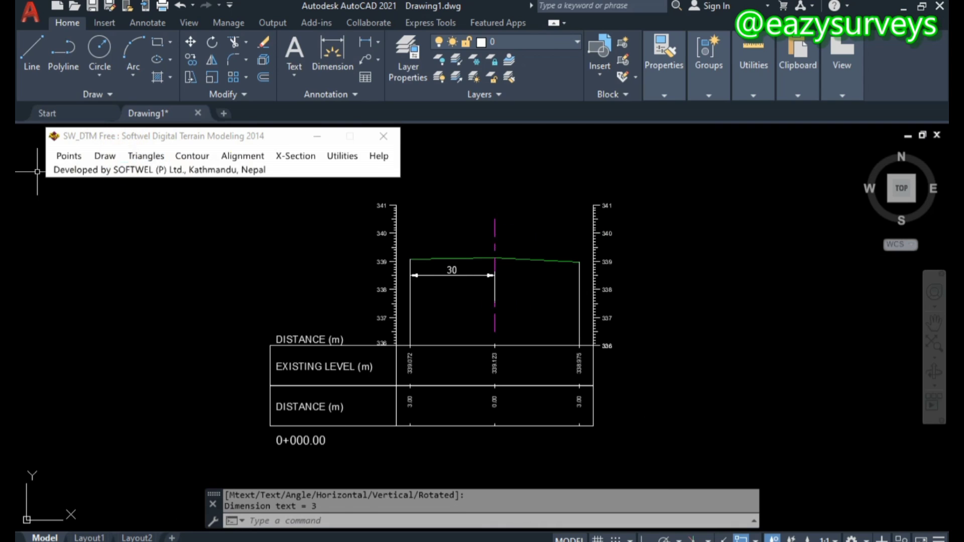